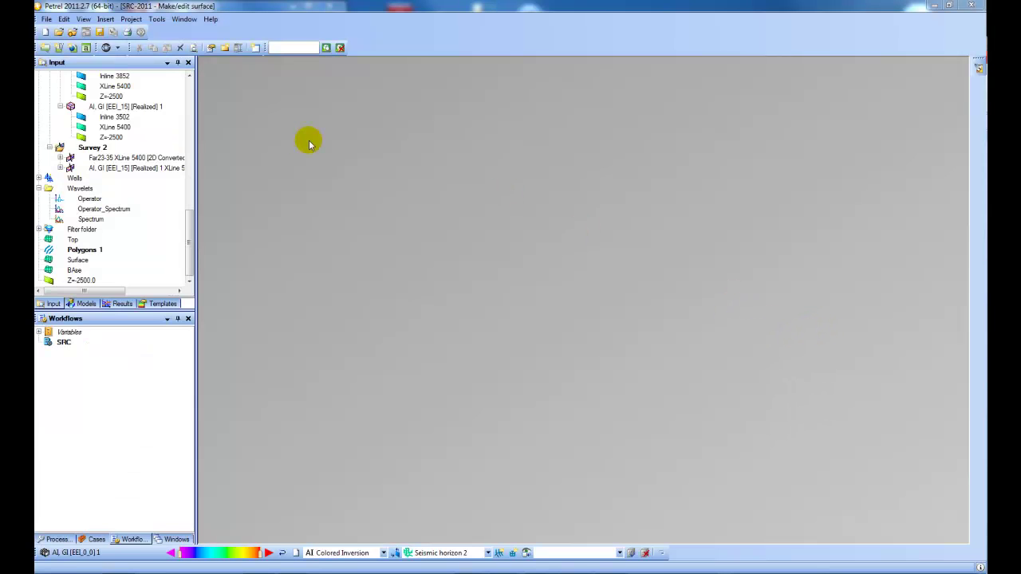
- Insert a new workflow, name it SRC, and enlarge its editor window
click(114, 19)
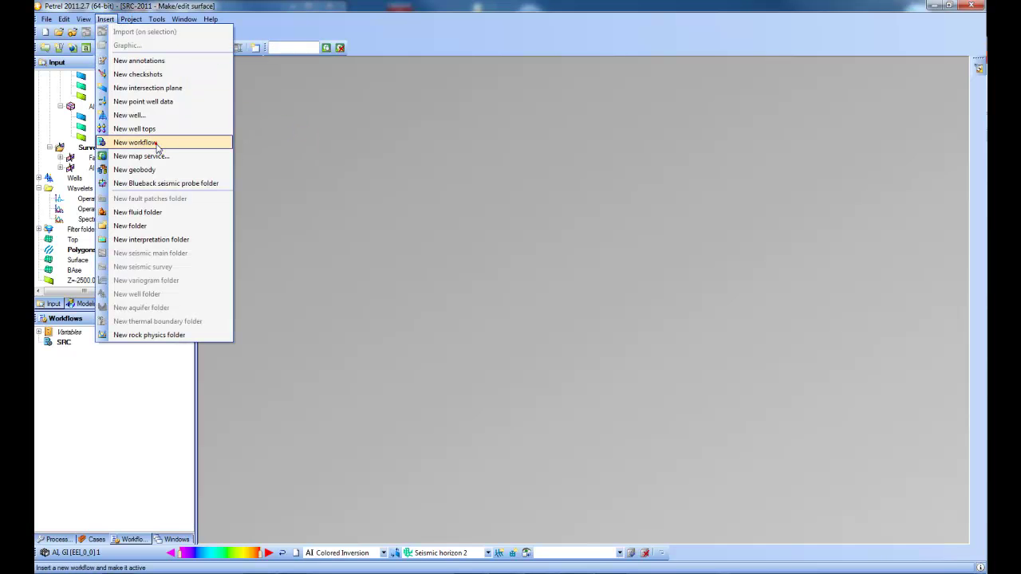
click(157, 143)
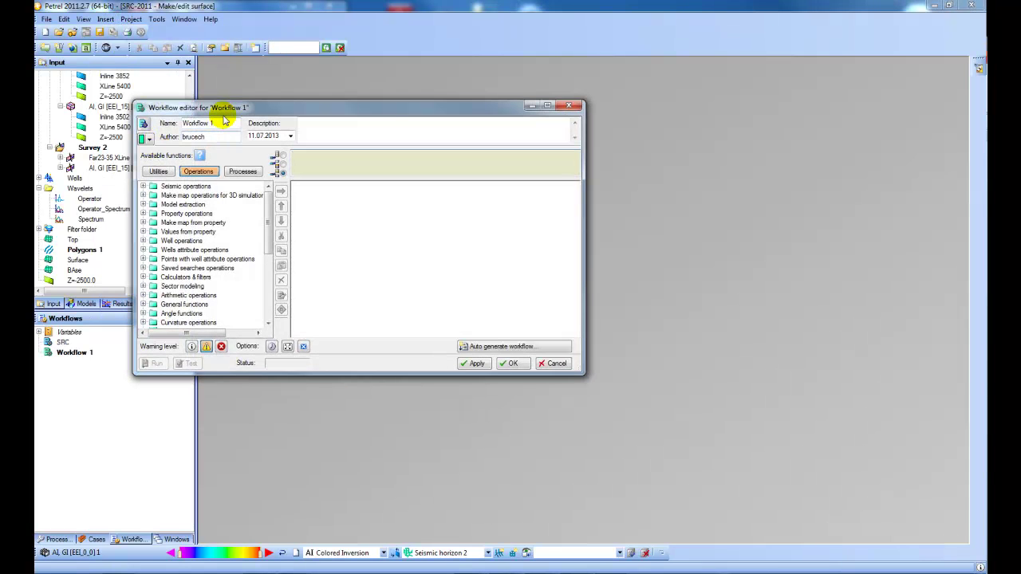
drag(233, 114, 406, 150)
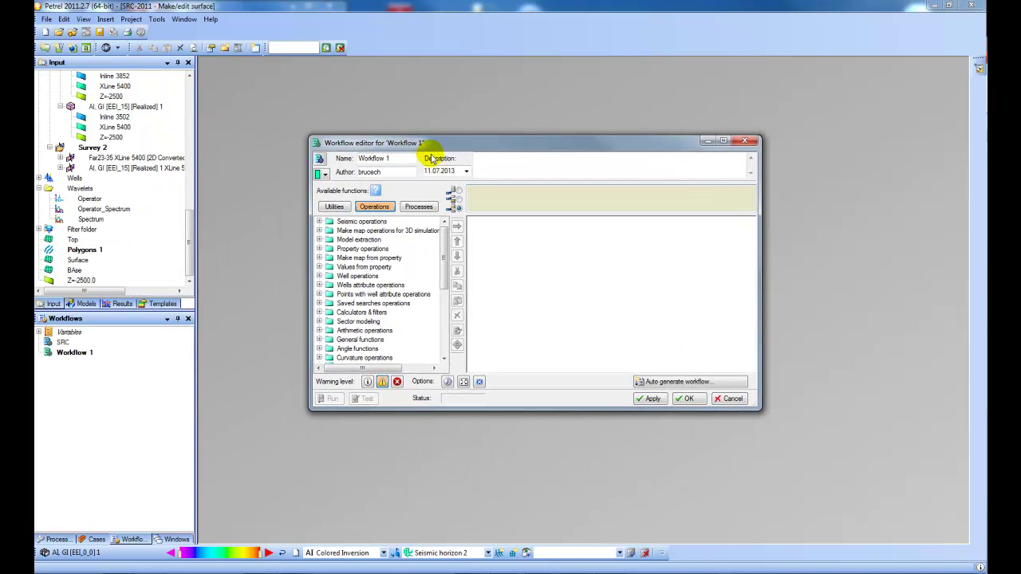
drag(407, 159, 359, 159)
text(SRC)
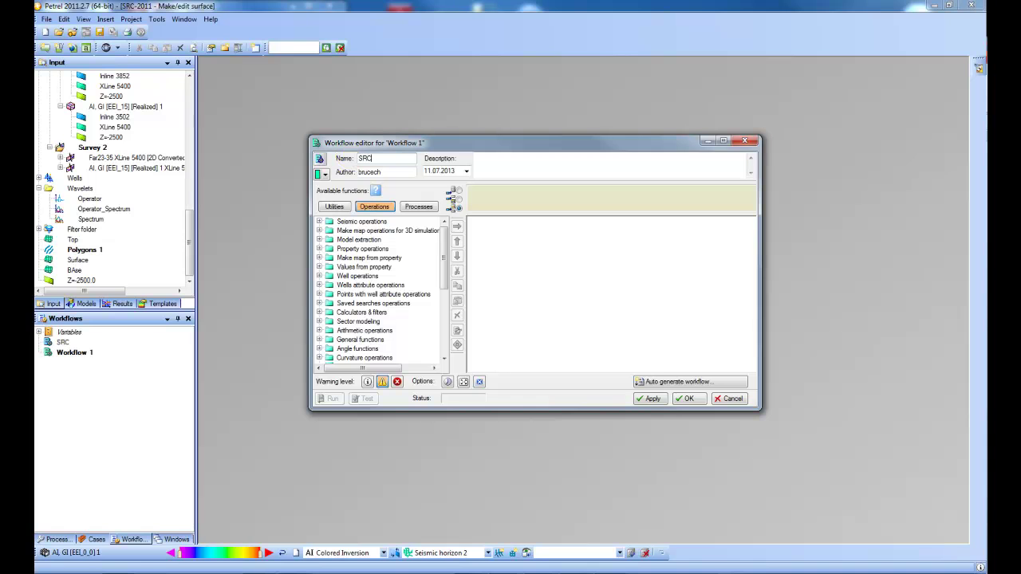
drag(760, 409, 923, 510)
drag(665, 144, 632, 93)
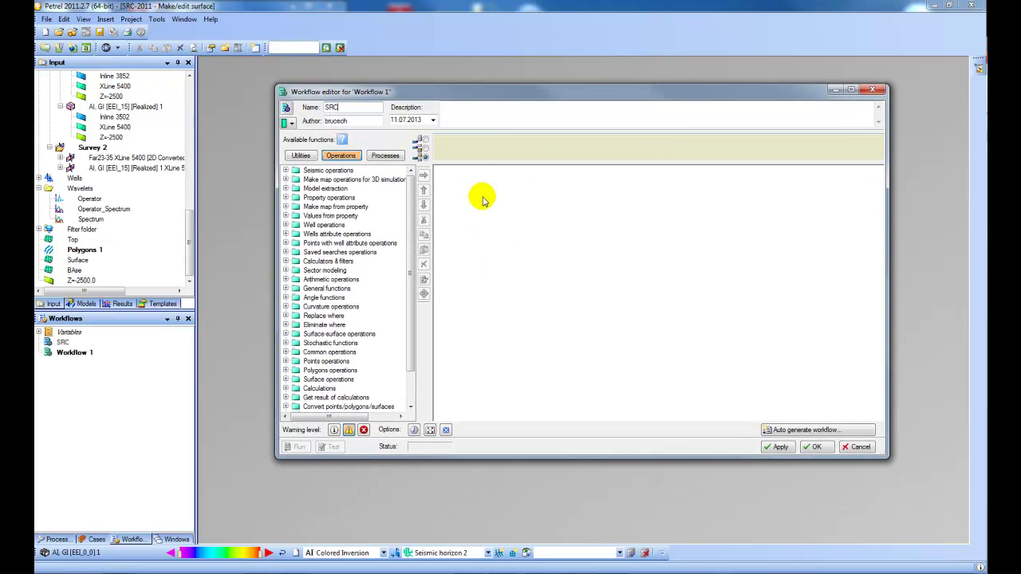
- Add EEI volume, then Seismic net pay, as the workflow's two process steps
click(385, 154)
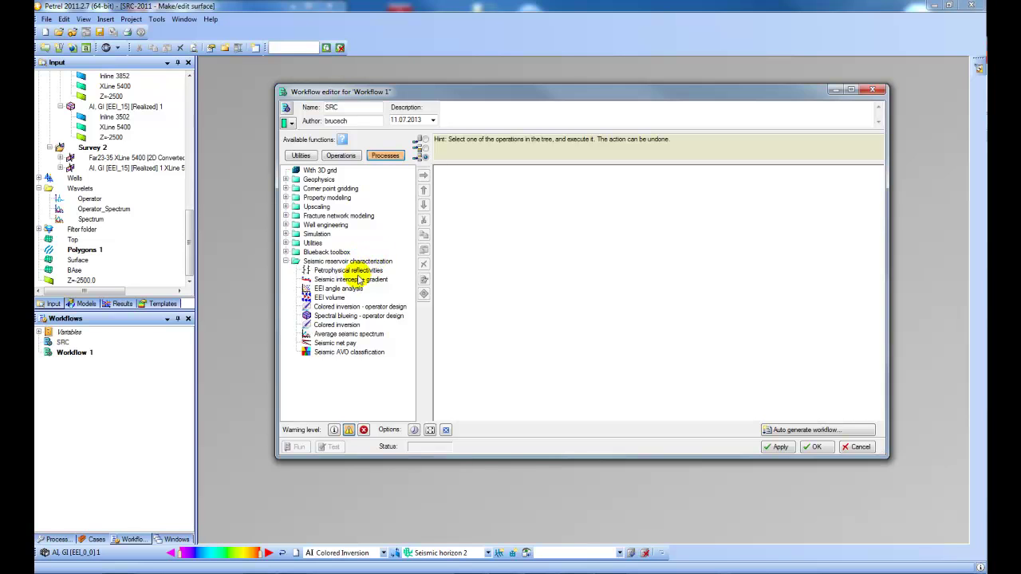
click(331, 298)
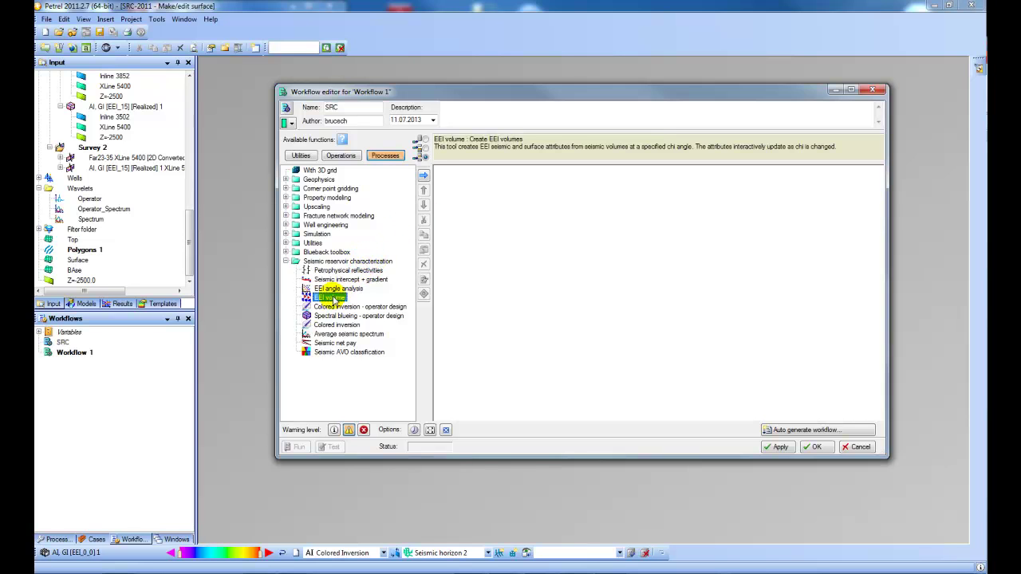
click(424, 176)
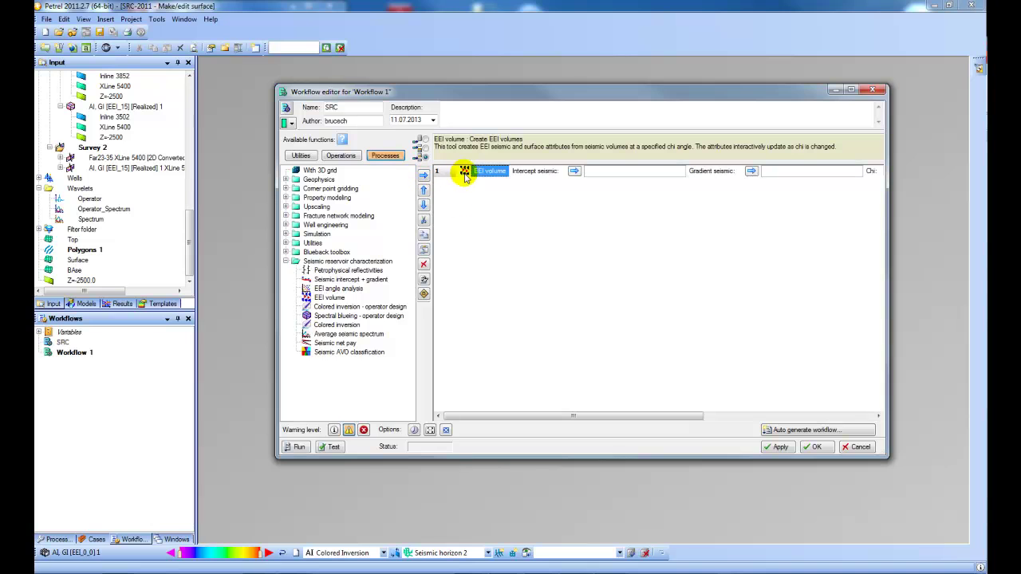
click(335, 343)
click(424, 177)
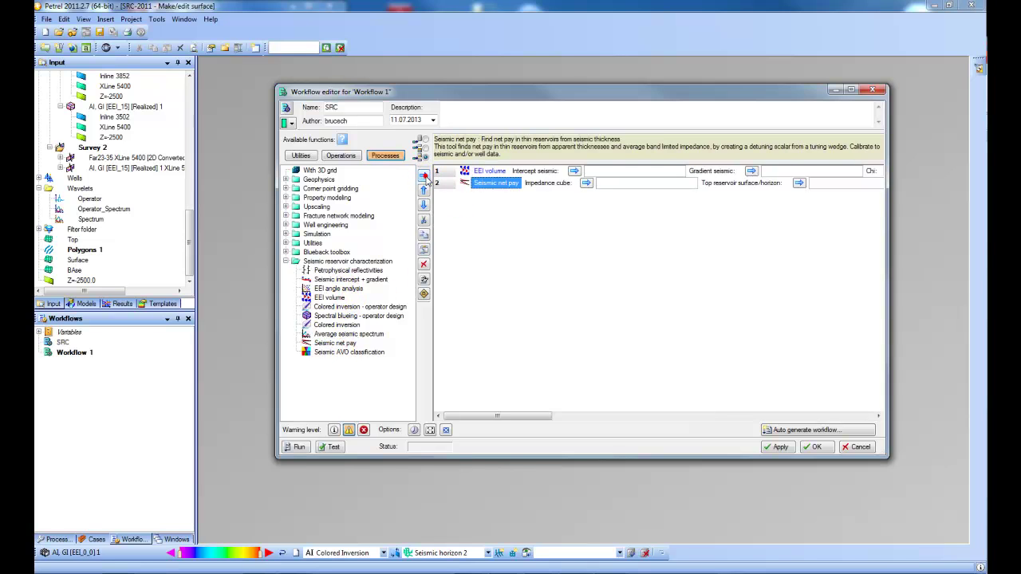
- Insert a For loop at the top and an End loop on line 4
click(311, 156)
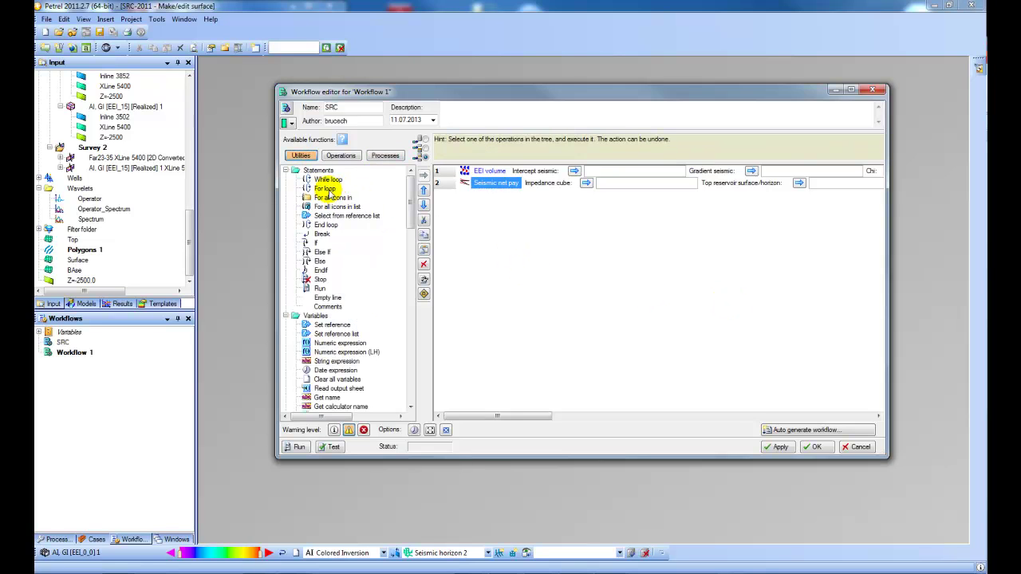
click(327, 189)
click(424, 177)
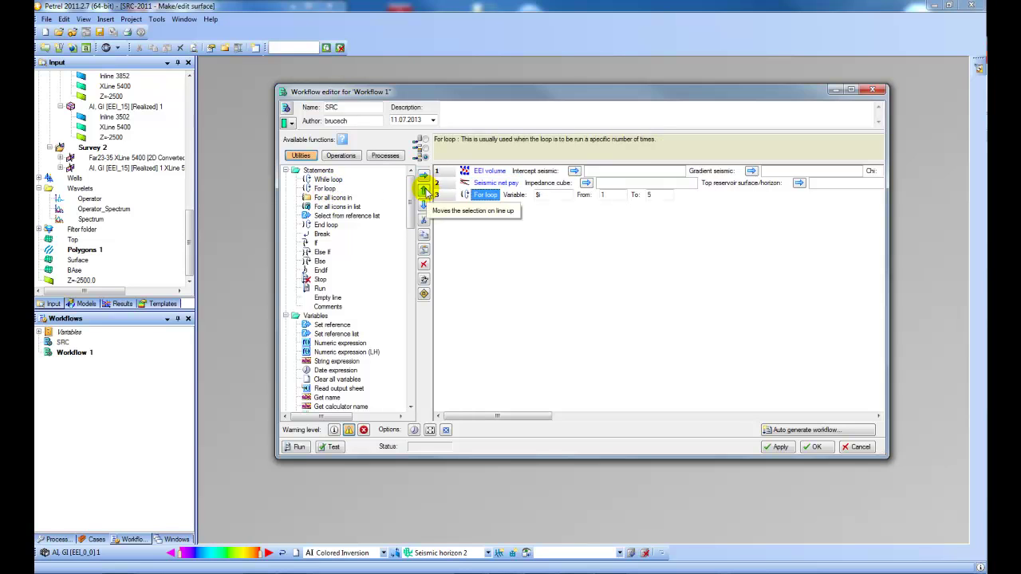
click(424, 190)
click(424, 191)
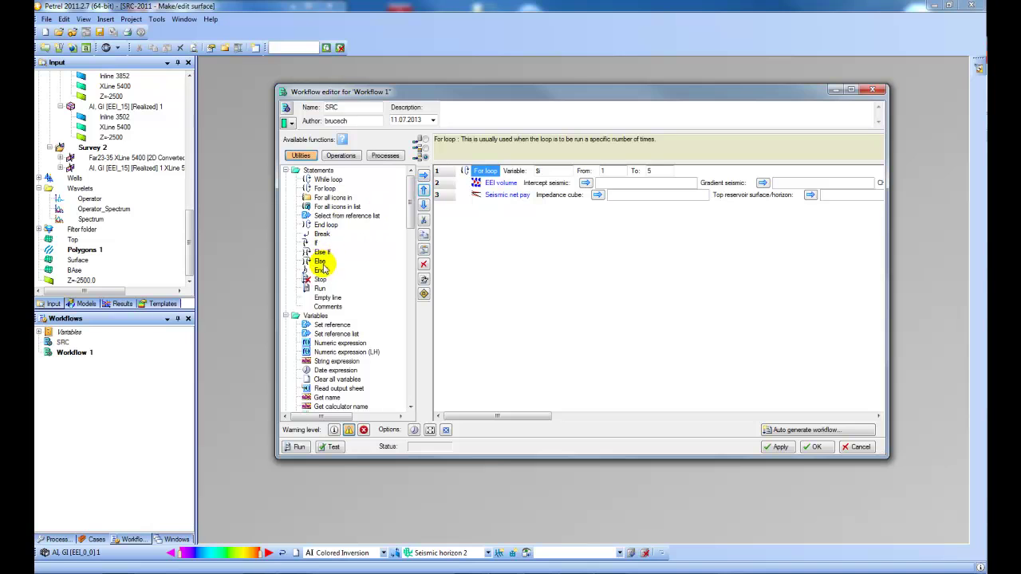
click(326, 225)
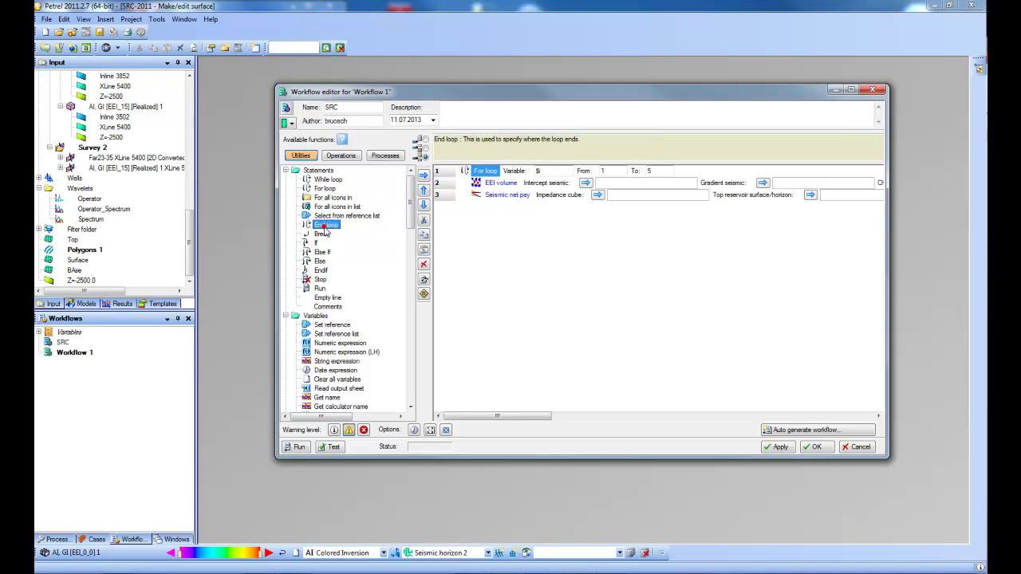
click(425, 177)
click(423, 205)
click(424, 205)
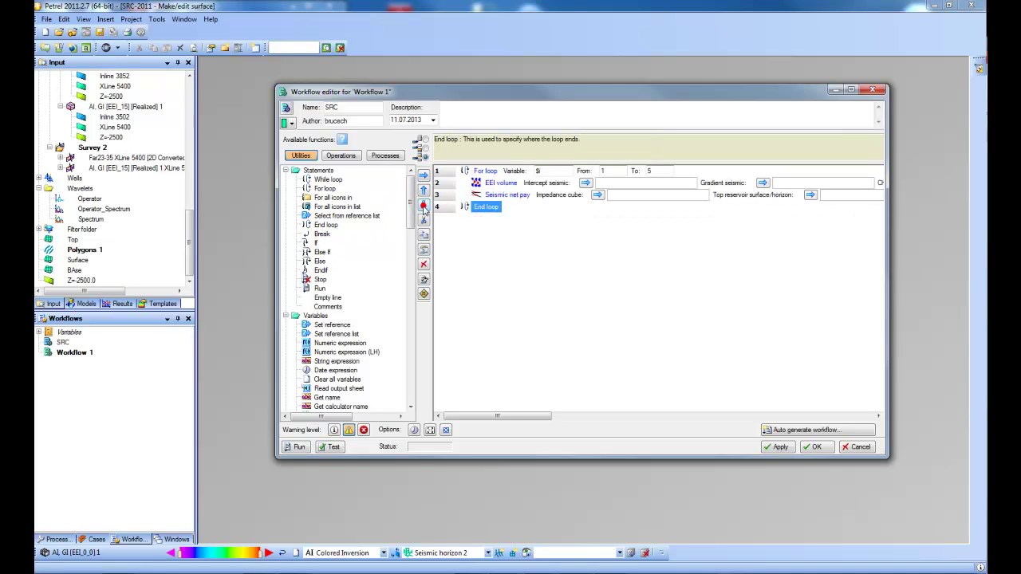
- Widen the workflow editor and rename the For loop variable to chi
drag(553, 93, 493, 88)
drag(830, 239, 959, 236)
drag(528, 95, 483, 91)
click(459, 169)
key(BackSpace)
text(ch)
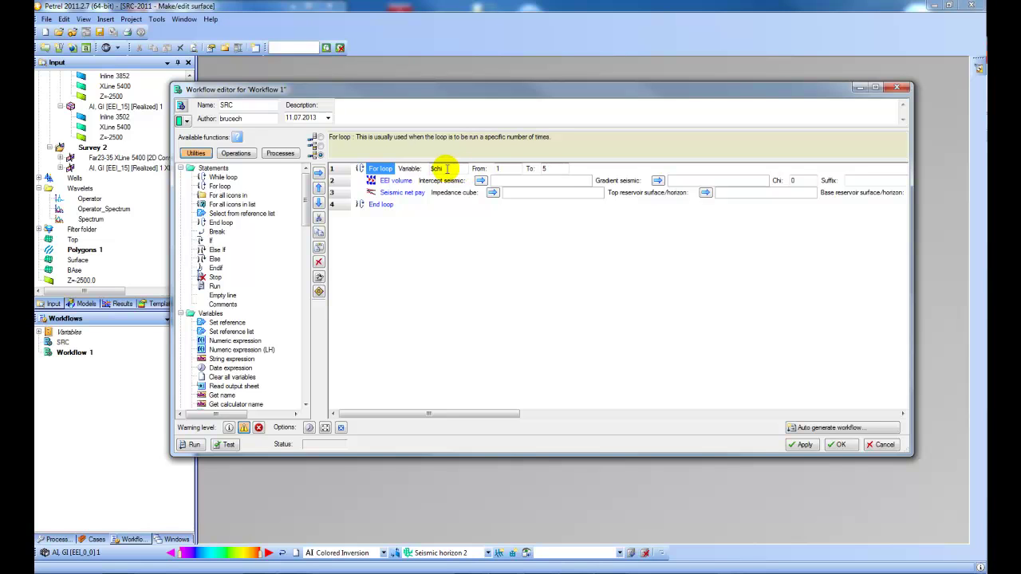
- Set the For loop to run from 0 to 60
double_click(494, 169)
text(0)
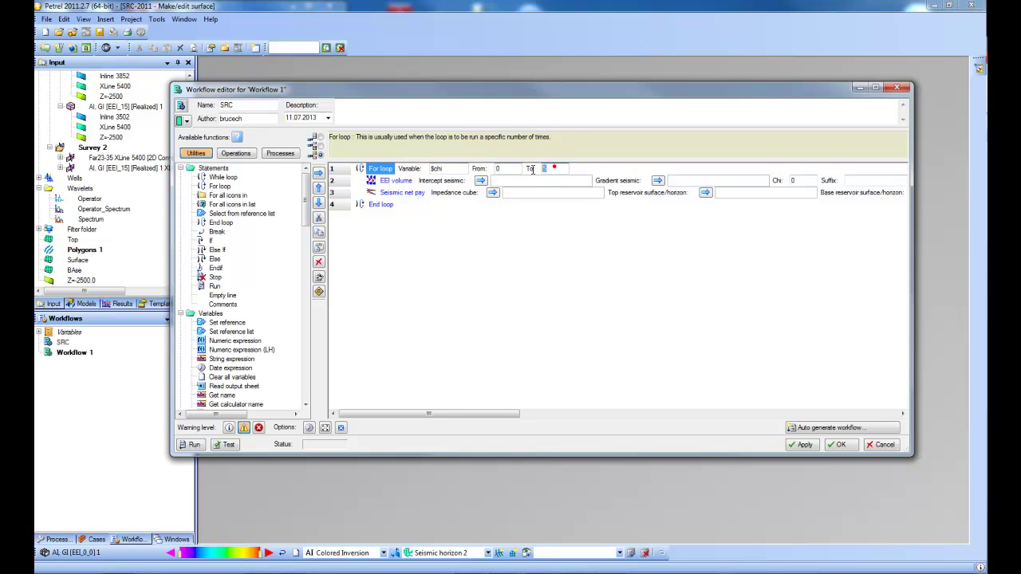
key(Tab)
text(60)
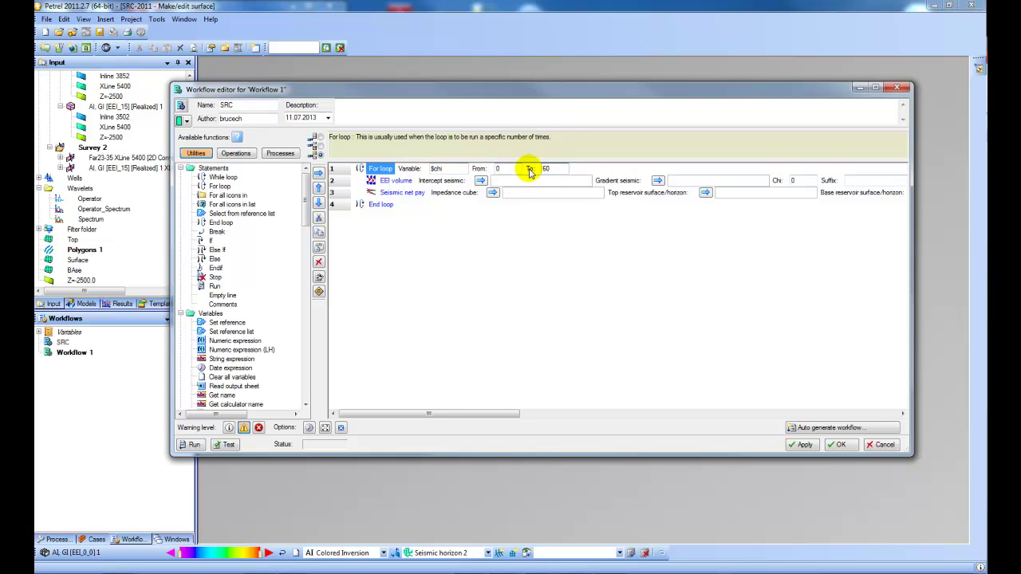
- Insert a Numeric expression step just above End loop with variable chi
click(229, 340)
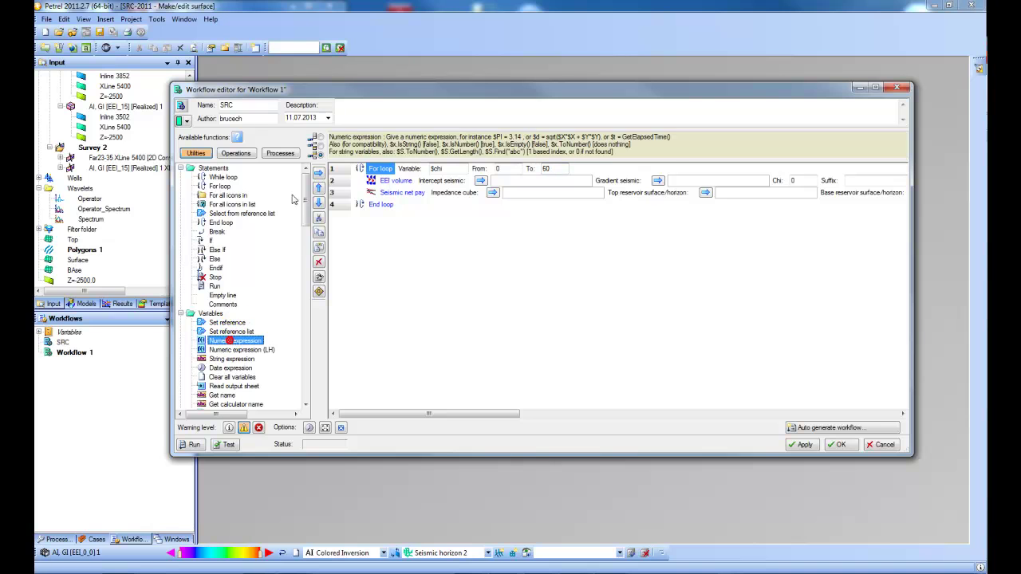
click(318, 173)
click(319, 203)
click(319, 204)
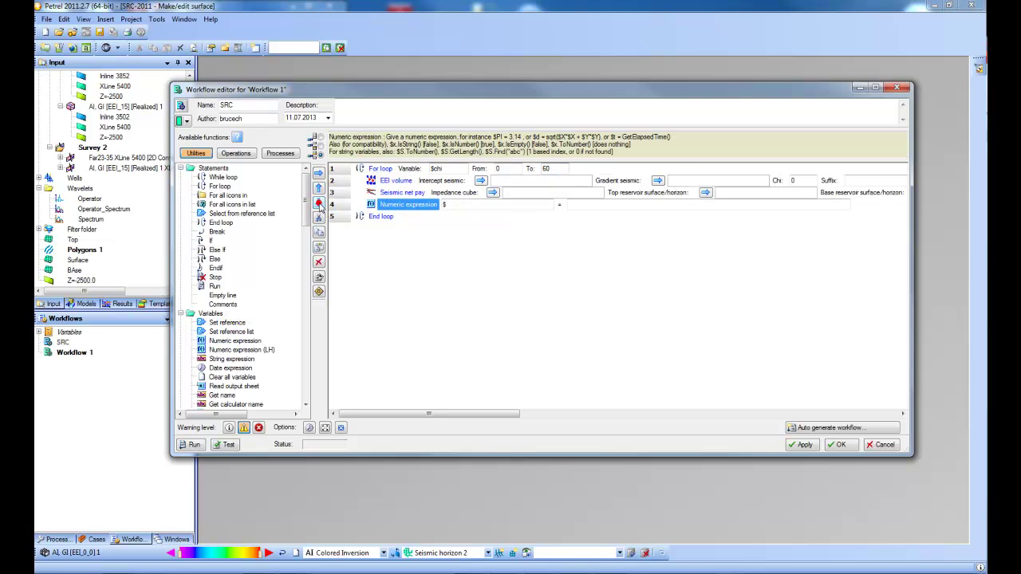
click(445, 204)
text(chi)
key(Tab)
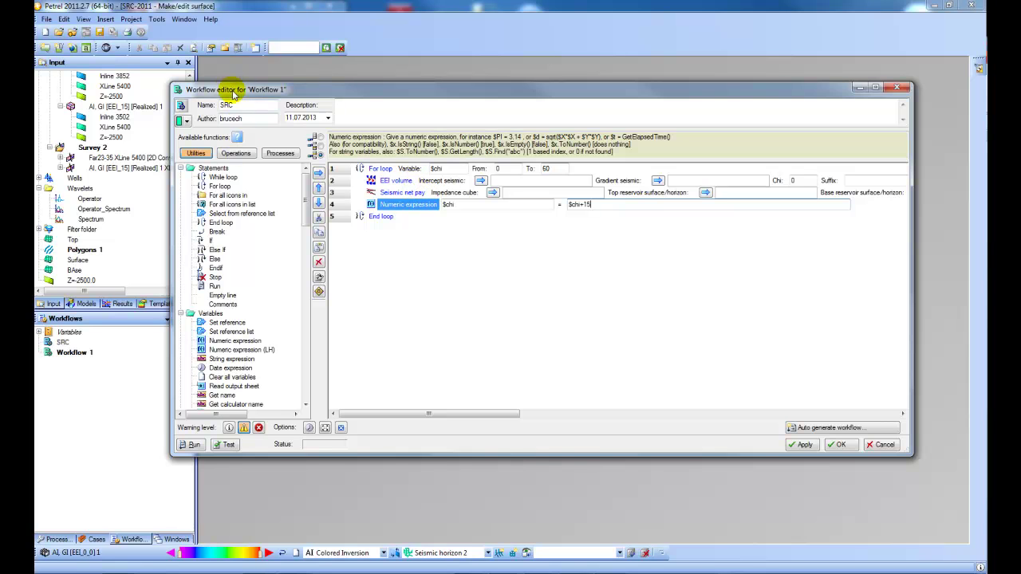
- Set the EEI volume inputs: AI as intercept and GI as gradient seismic
drag(228, 88, 262, 85)
drag(194, 228, 193, 159)
click(90, 148)
click(526, 190)
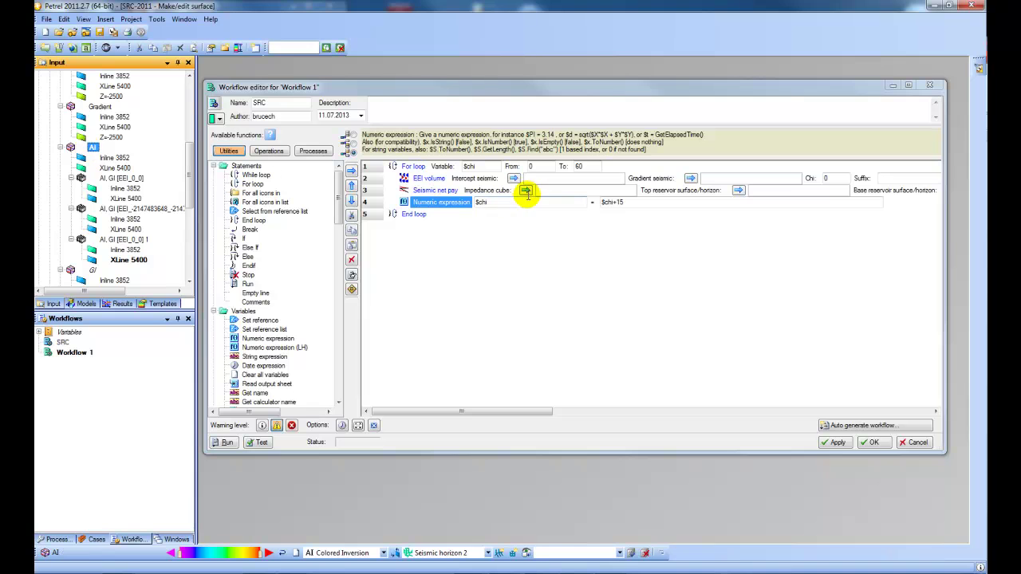
click(513, 178)
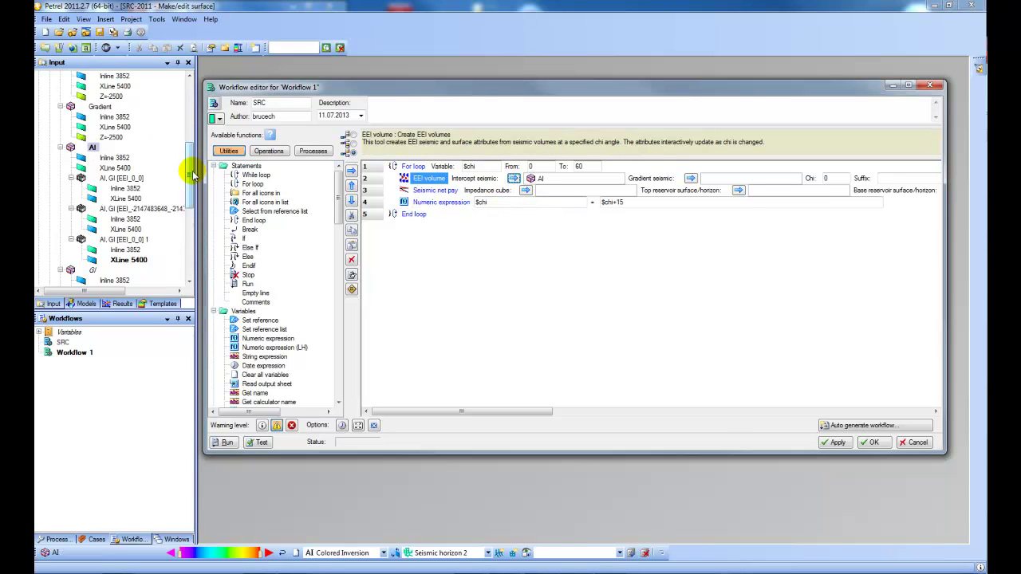
drag(191, 171, 191, 193)
click(130, 200)
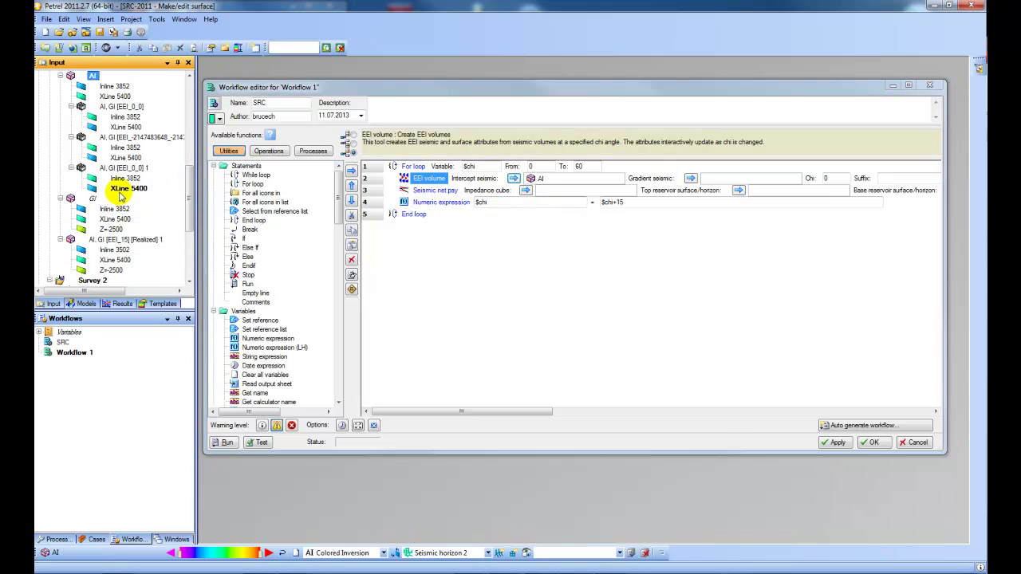
click(690, 178)
- Set Surface as top and BAse as base reservoir surface for Seismic net pay
drag(188, 190, 183, 251)
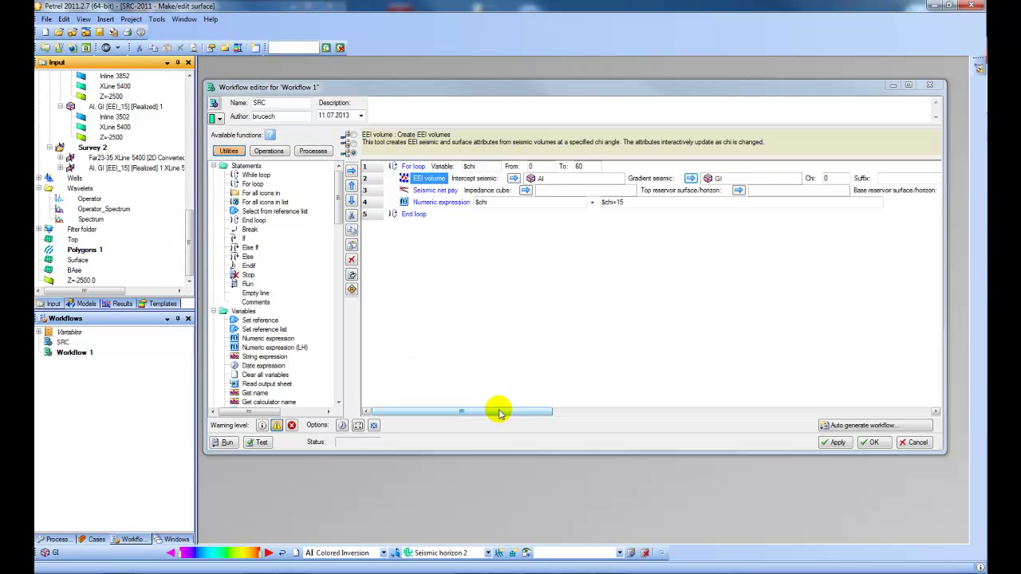
click(77, 260)
click(737, 190)
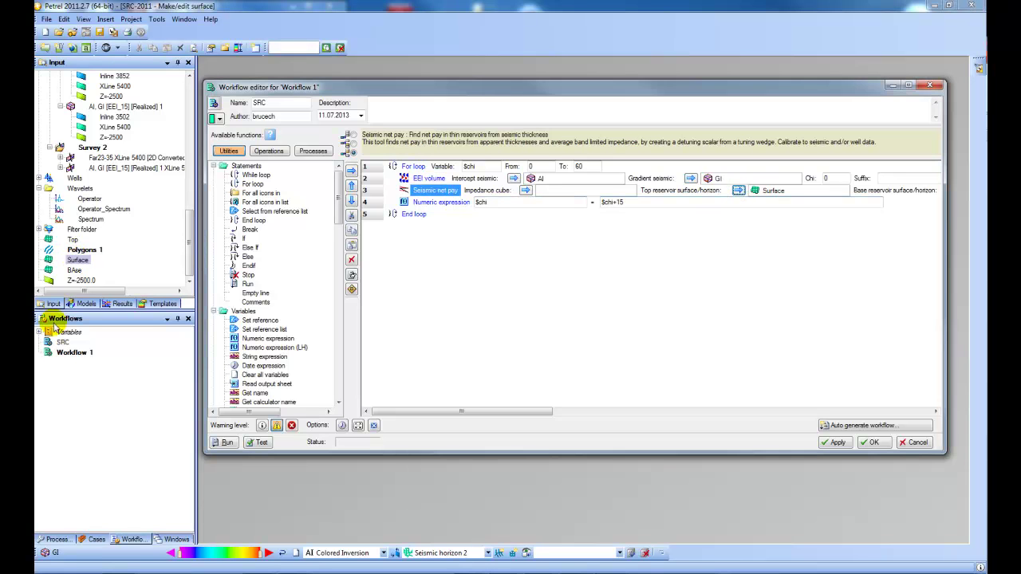
click(74, 269)
drag(531, 411, 574, 412)
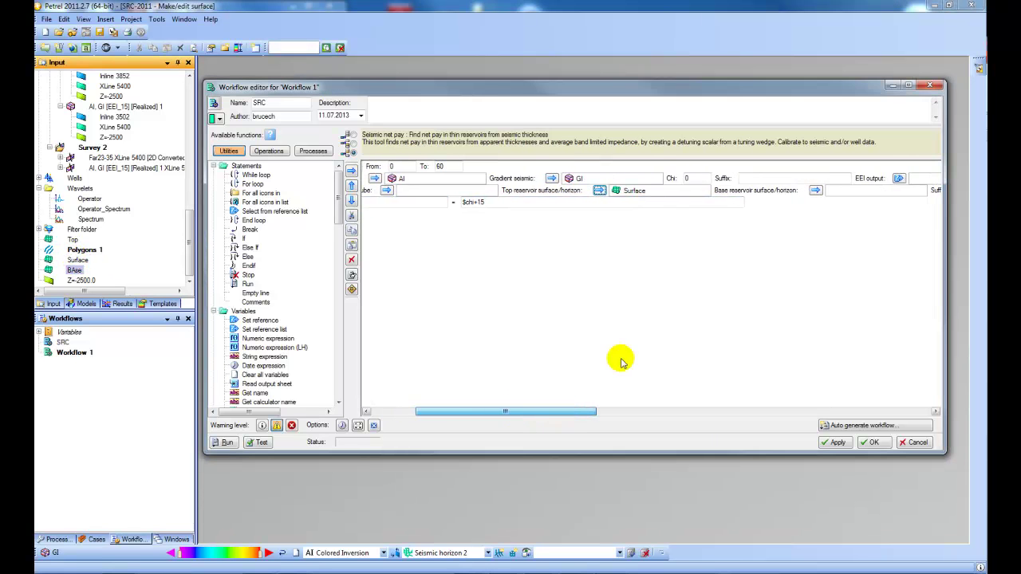
click(817, 191)
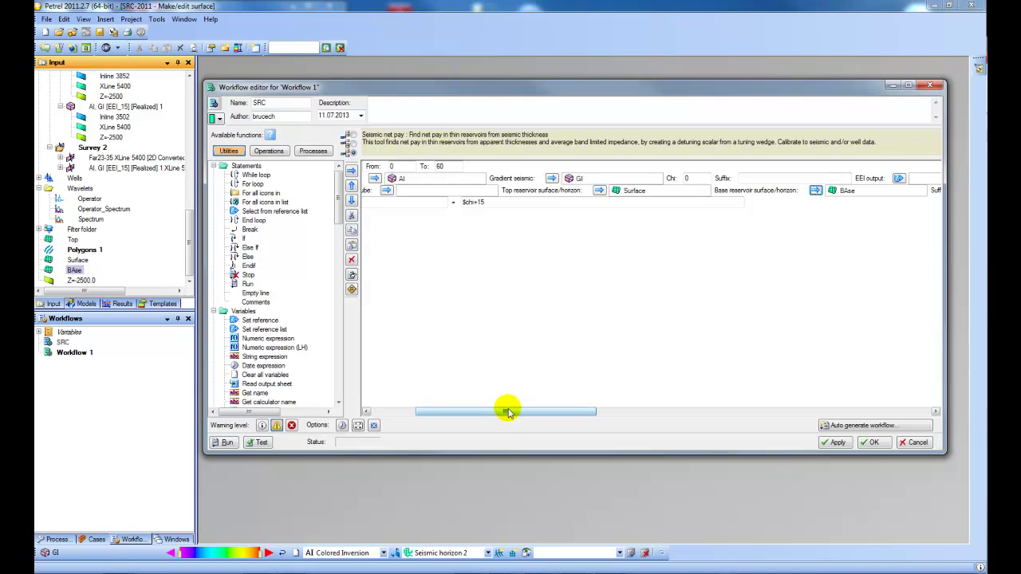
drag(507, 413, 453, 412)
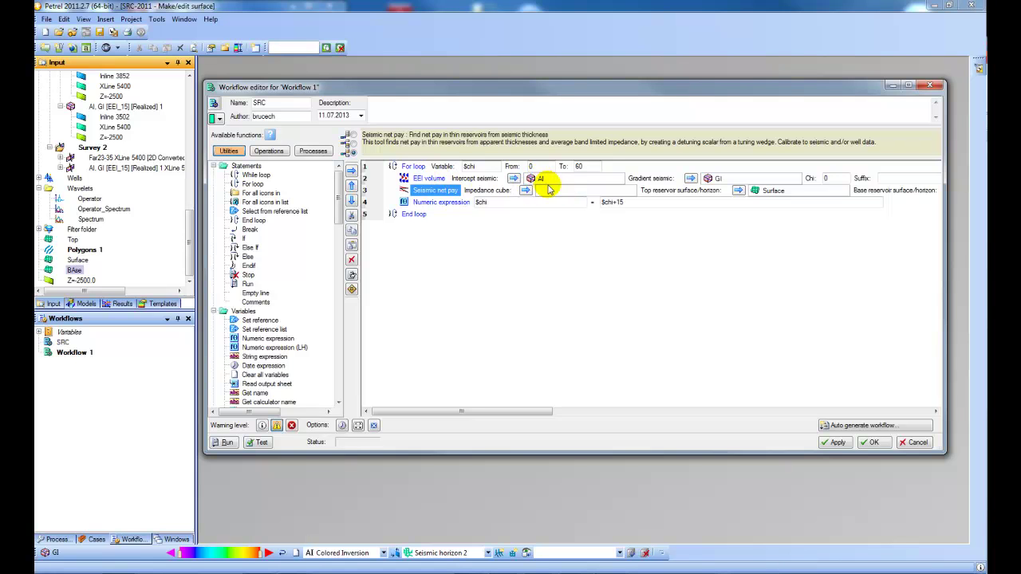
- Output EEI volume to Variable A, use it as the net pay impedance cube, and set Chi to $chi
drag(503, 416, 598, 413)
click(38, 332)
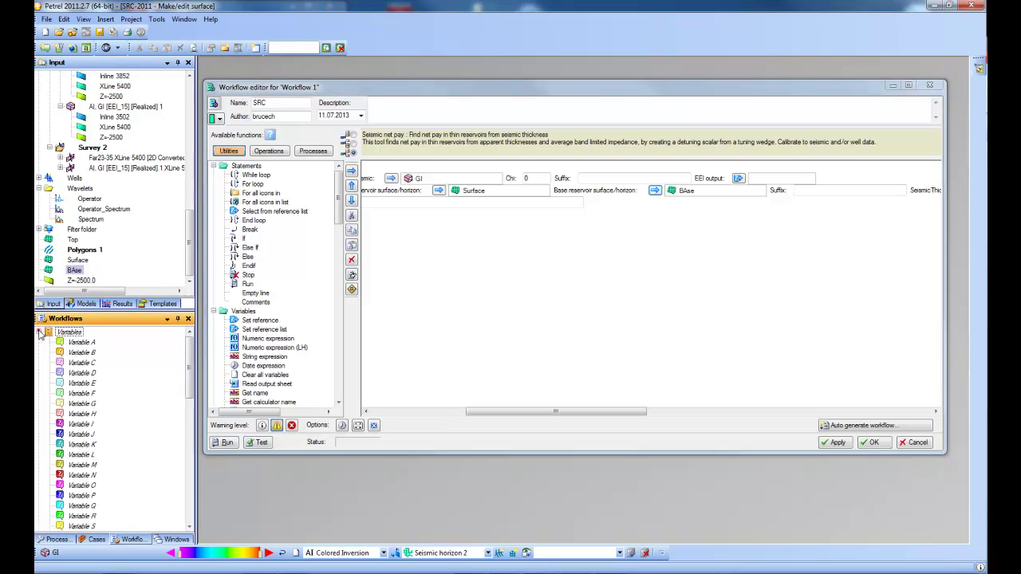
click(82, 341)
click(738, 178)
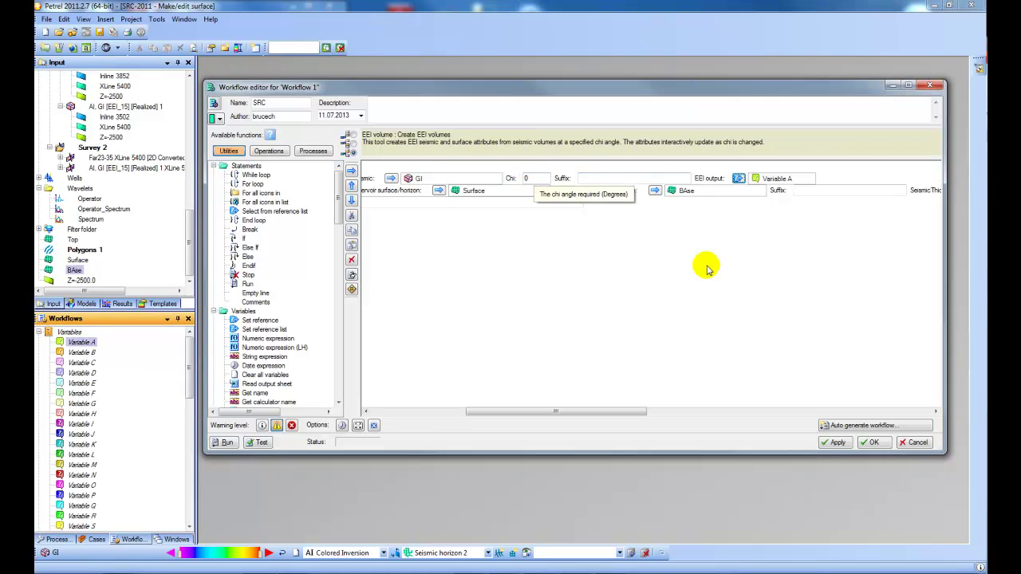
drag(631, 410, 622, 410)
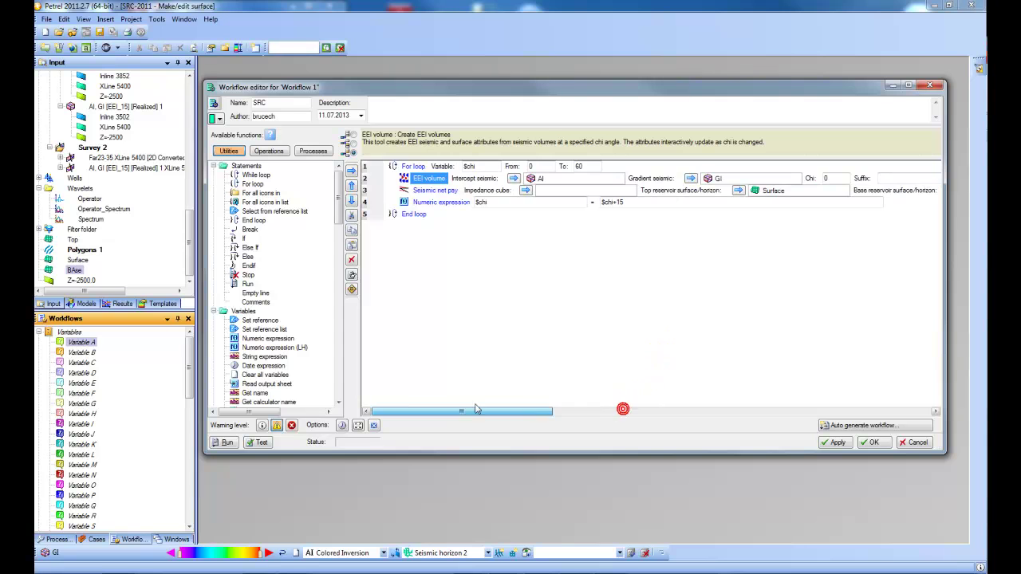
click(526, 192)
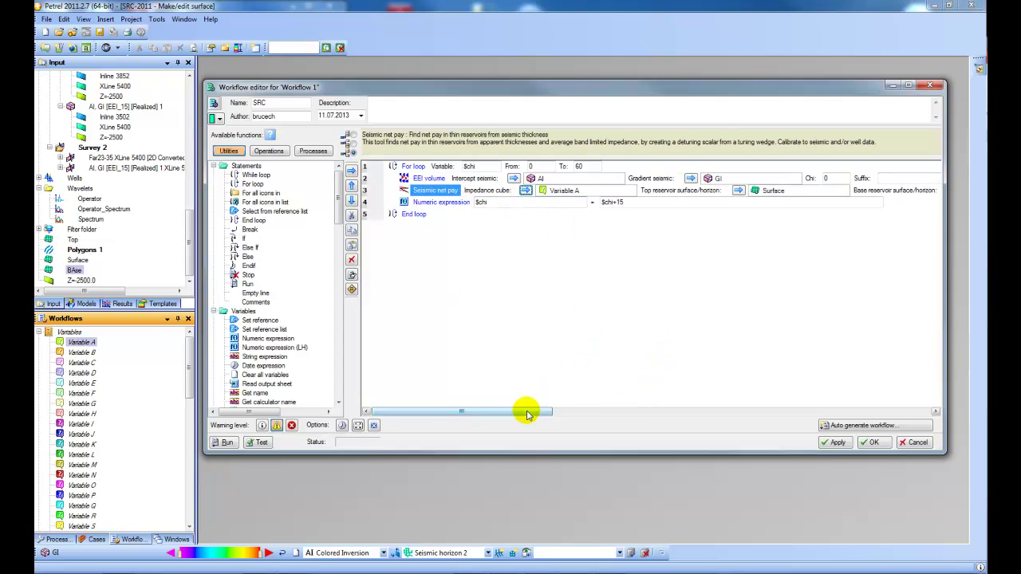
drag(526, 414, 571, 411)
click(684, 177)
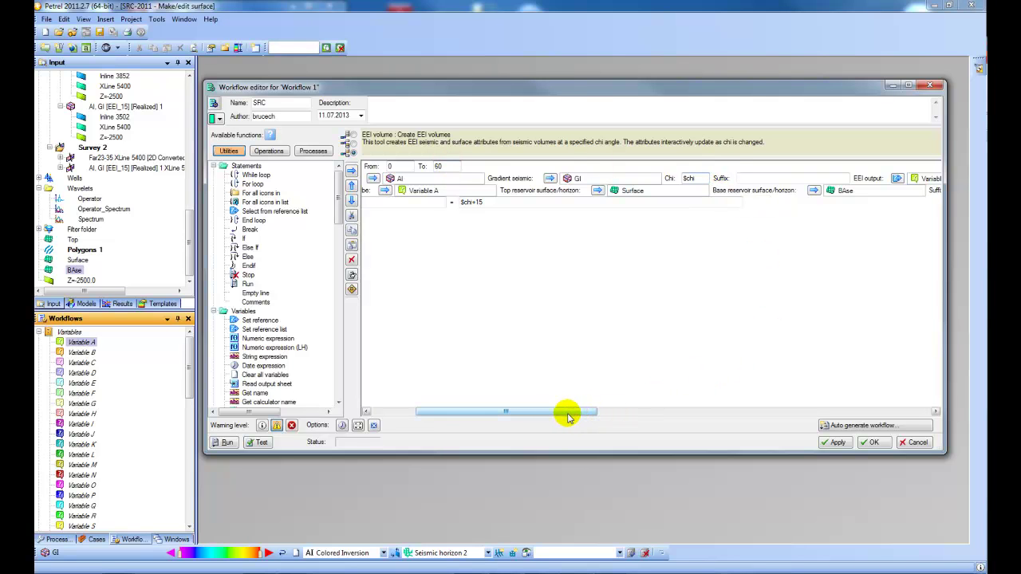
drag(568, 417, 519, 410)
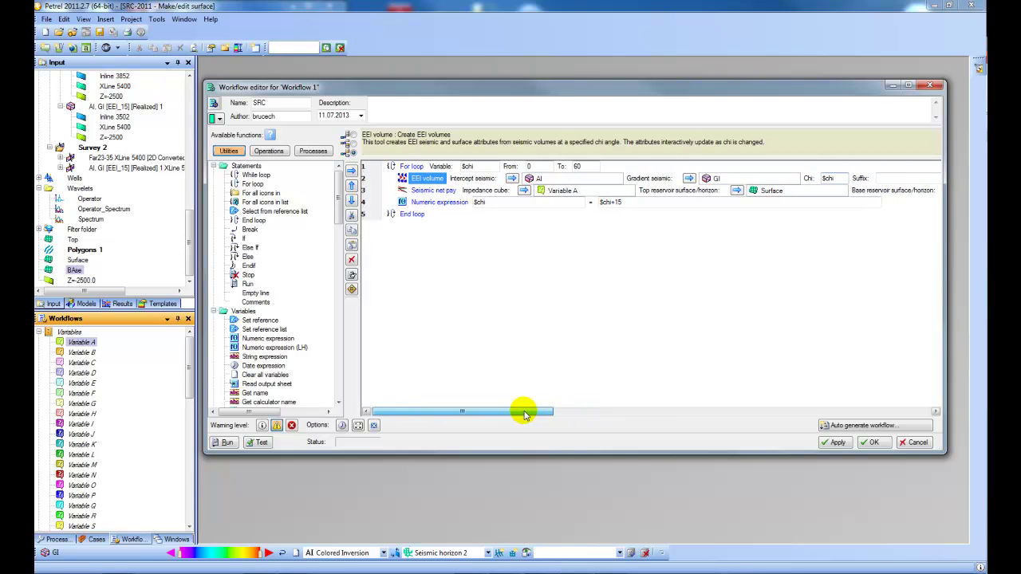
- Uncheck Seismic thickness, Average amplitude and Net pay (depth) in the Seismic net pay outputs
double_click(591, 196)
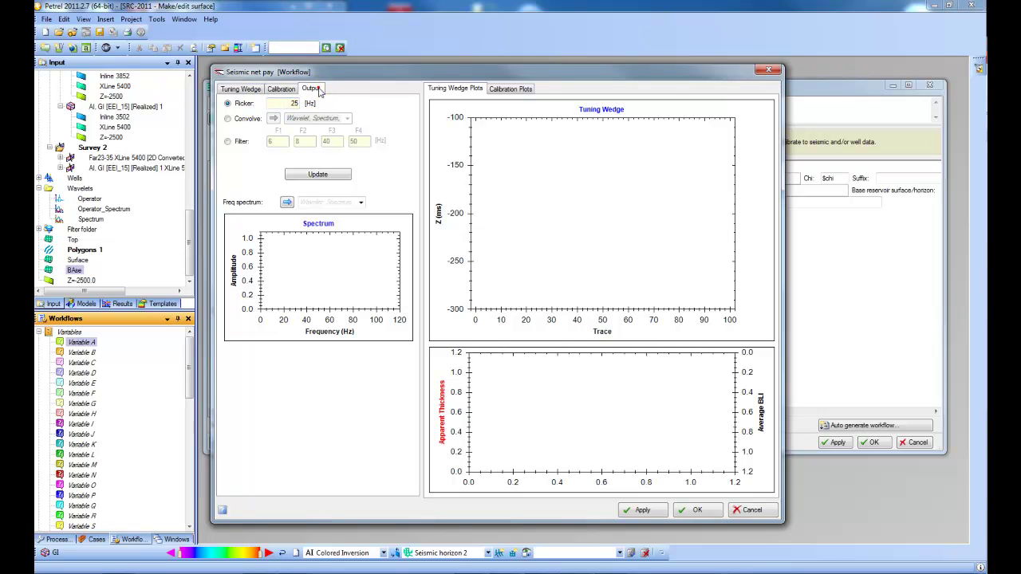
click(314, 90)
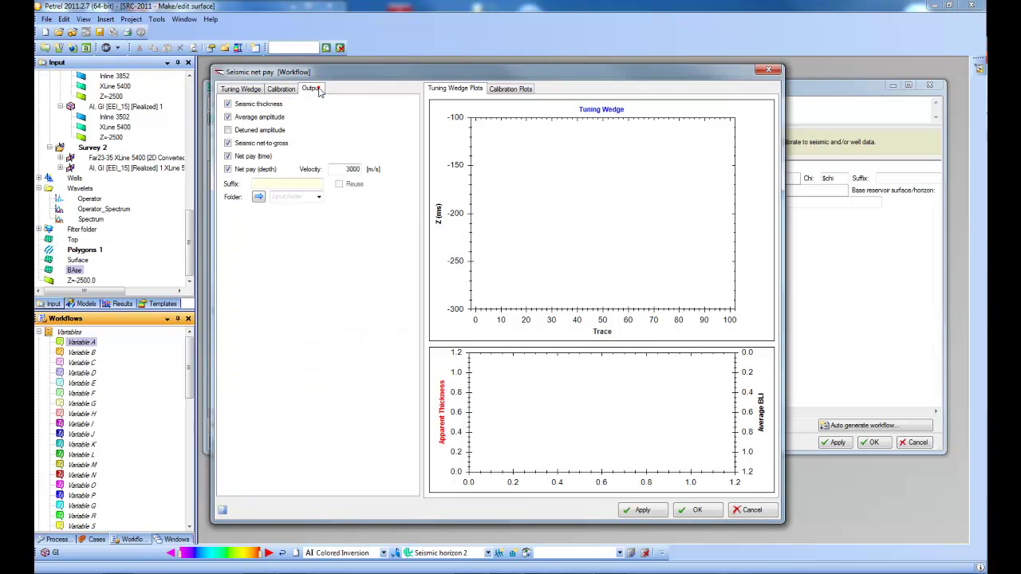
click(254, 117)
click(251, 155)
click(258, 144)
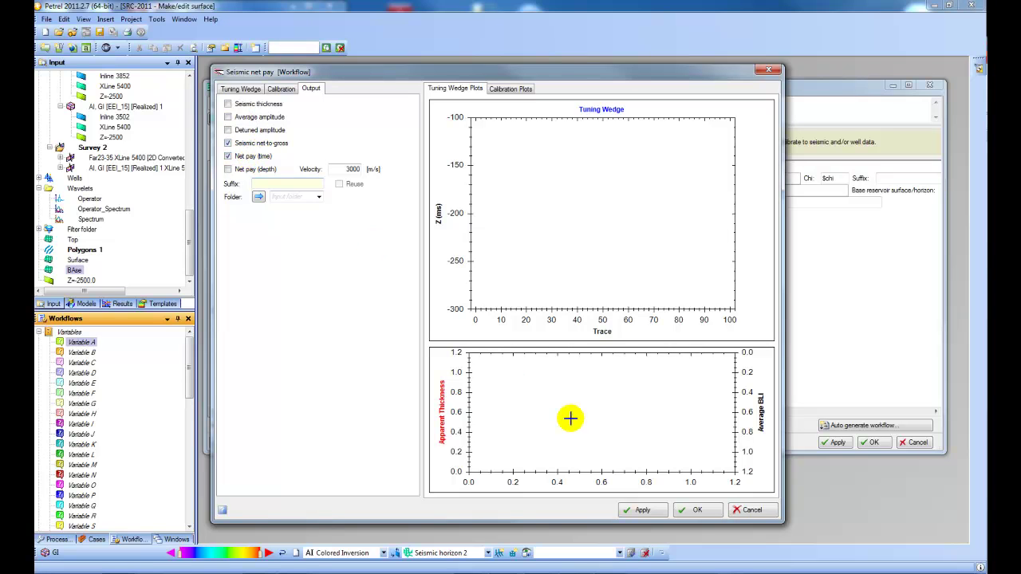
click(683, 511)
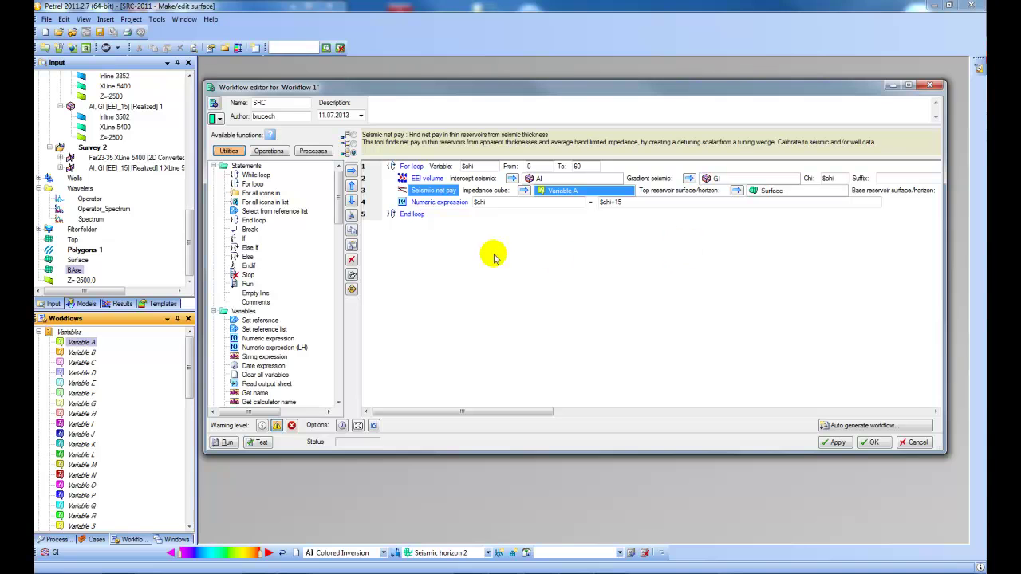
- Test the workflow, give EEI volume a suffix combining a name with $chi, and retest
click(261, 443)
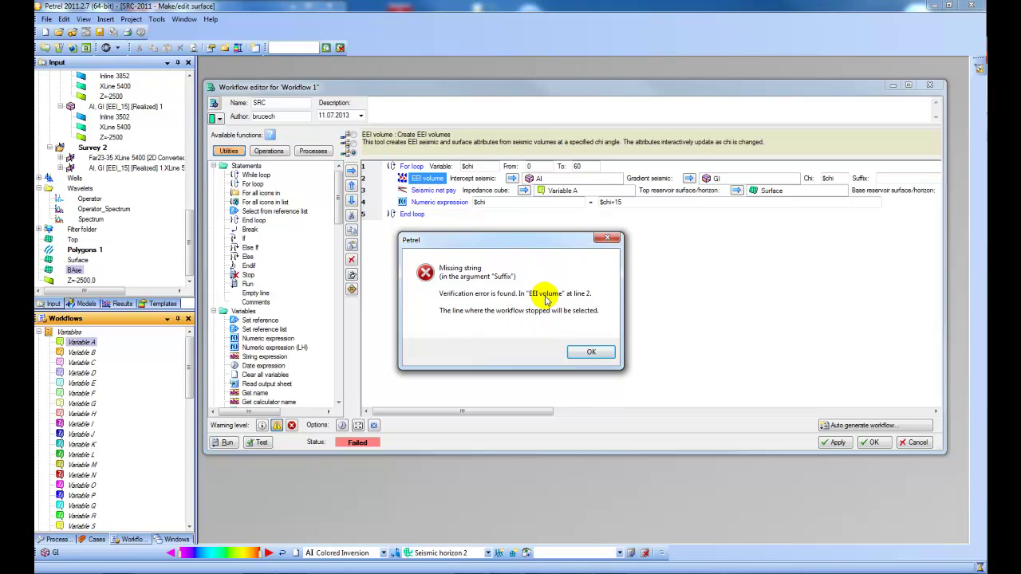
click(587, 355)
drag(521, 411, 557, 412)
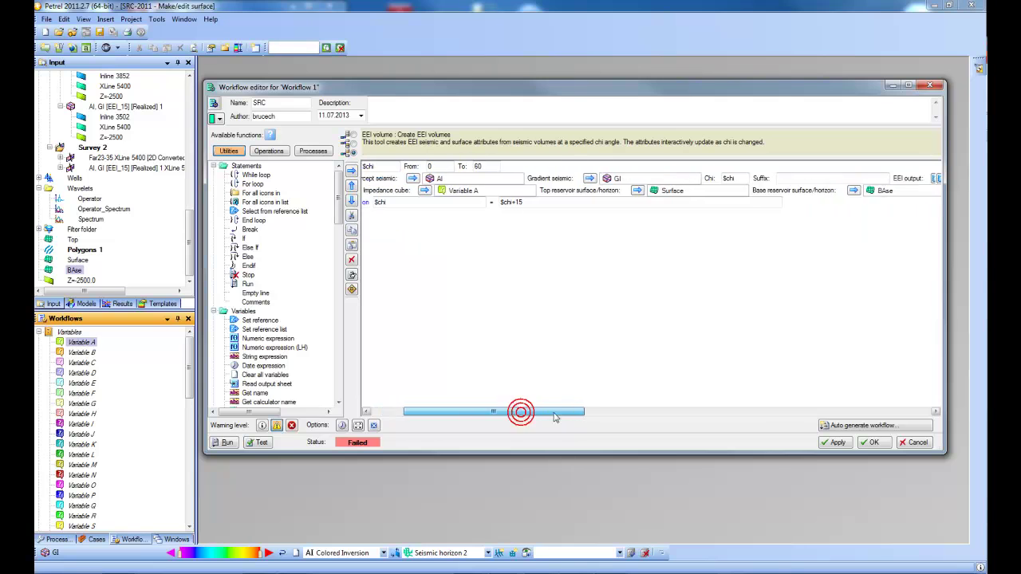
click(809, 179)
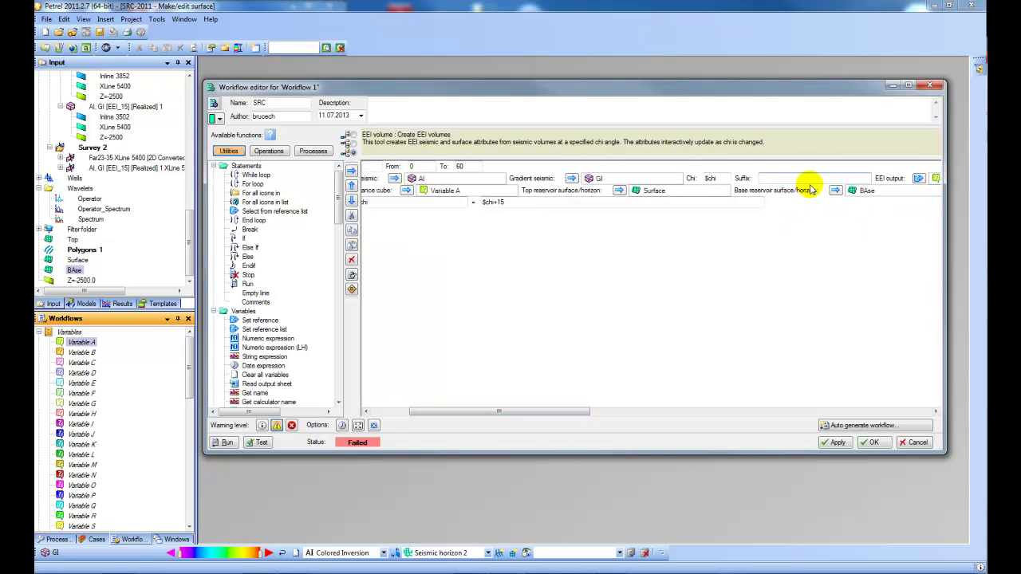
text($chi)
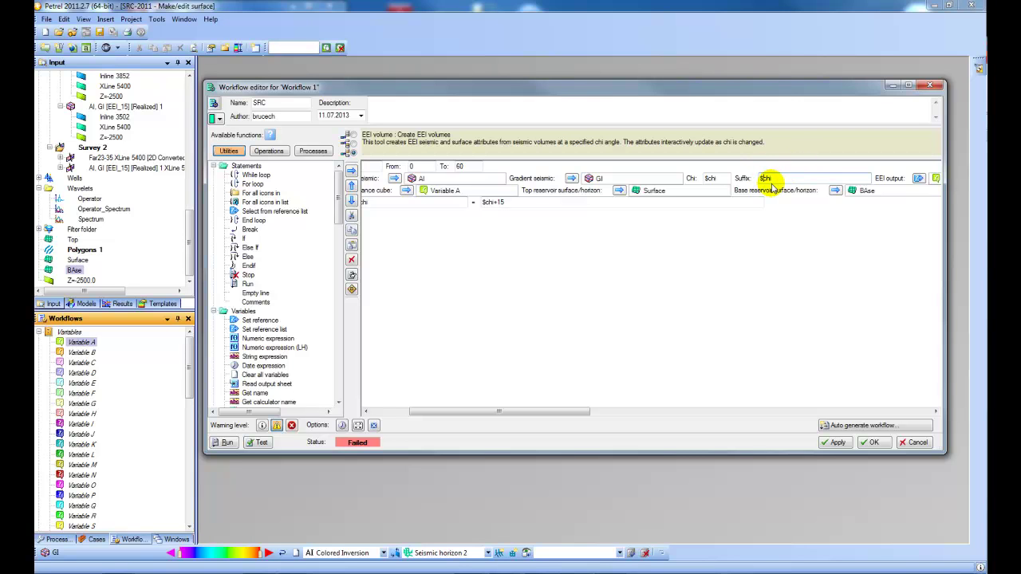
text(Bruce+)
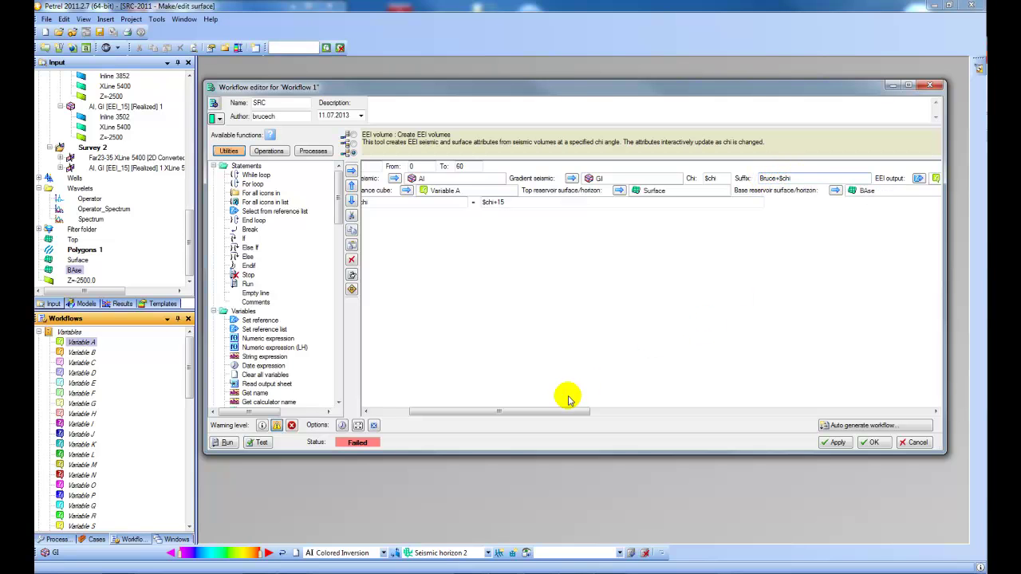
click(229, 441)
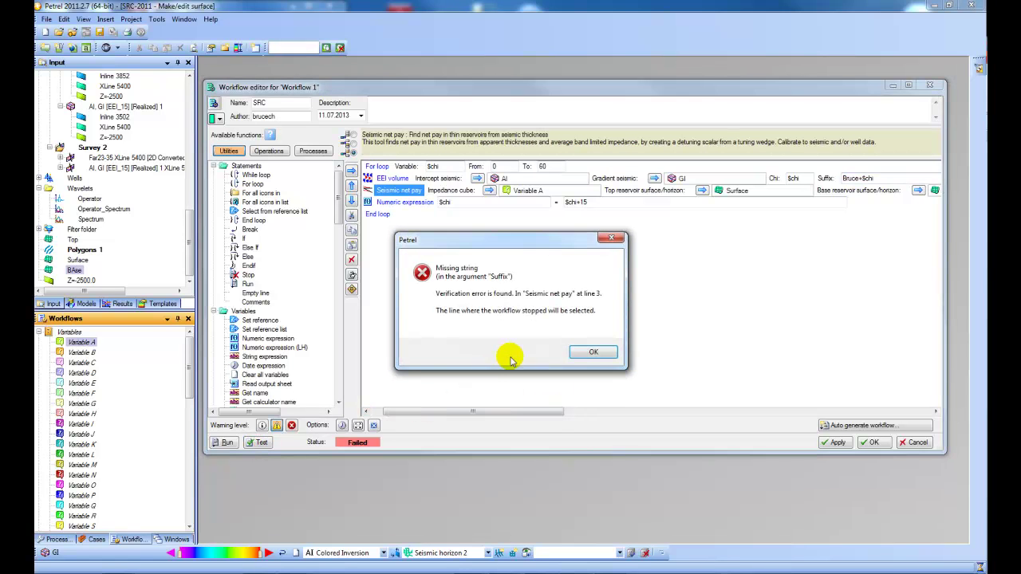
- Enter NetPay+$chi as the Seismic net pay suffix and retest to get Test OK
click(593, 356)
drag(506, 410, 639, 411)
click(680, 191)
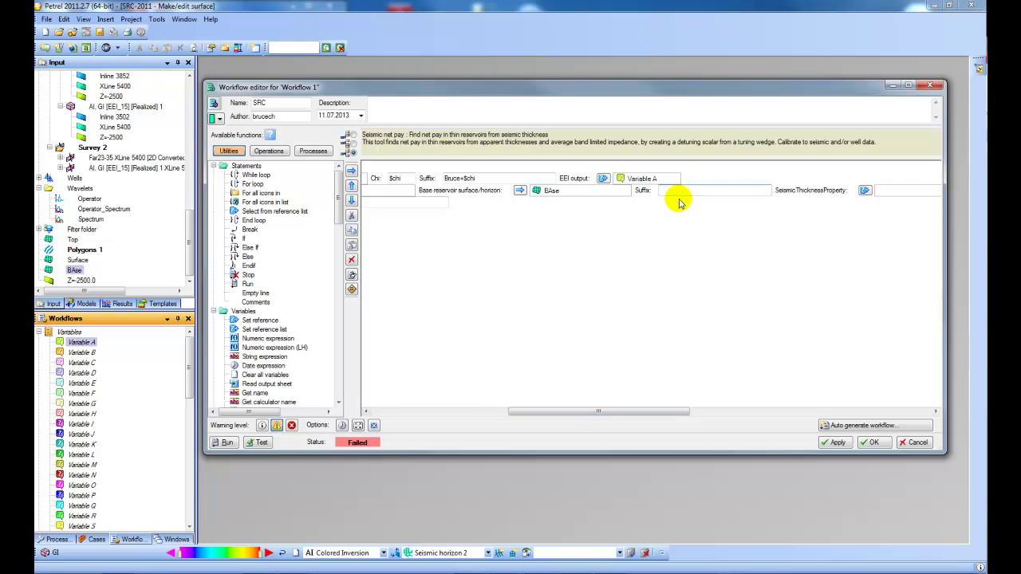
text(NetPay+$chi)
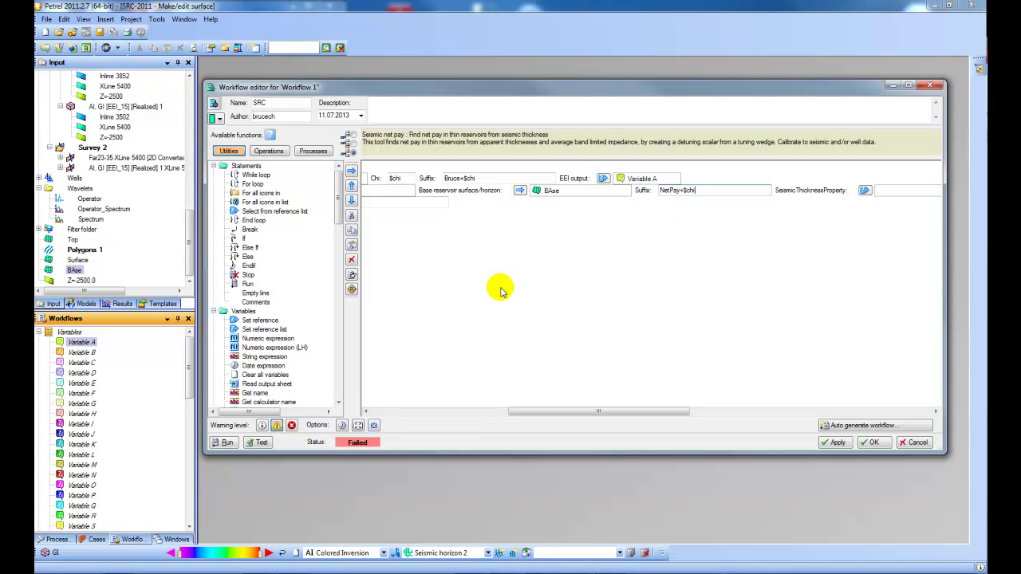
click(257, 443)
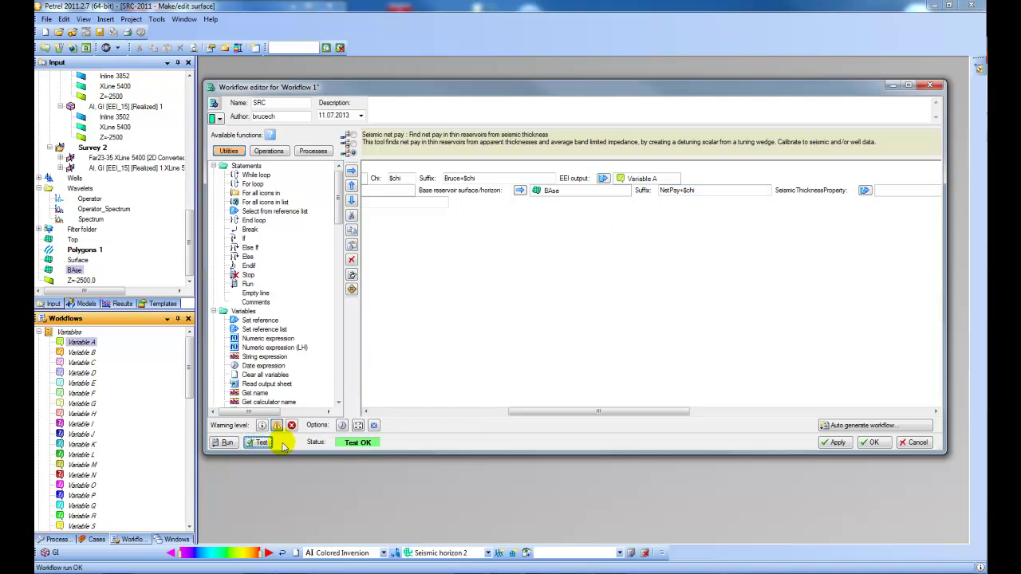
drag(546, 414, 409, 414)
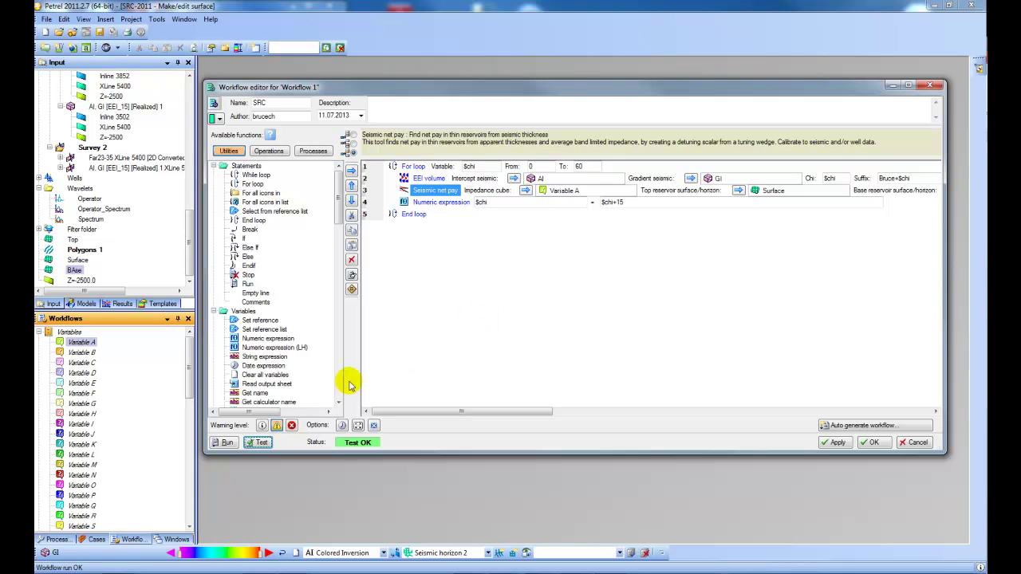
- Run the chi loop workflow, then expand SeismicNetPay_NetPay+0 in the Input tree
click(227, 442)
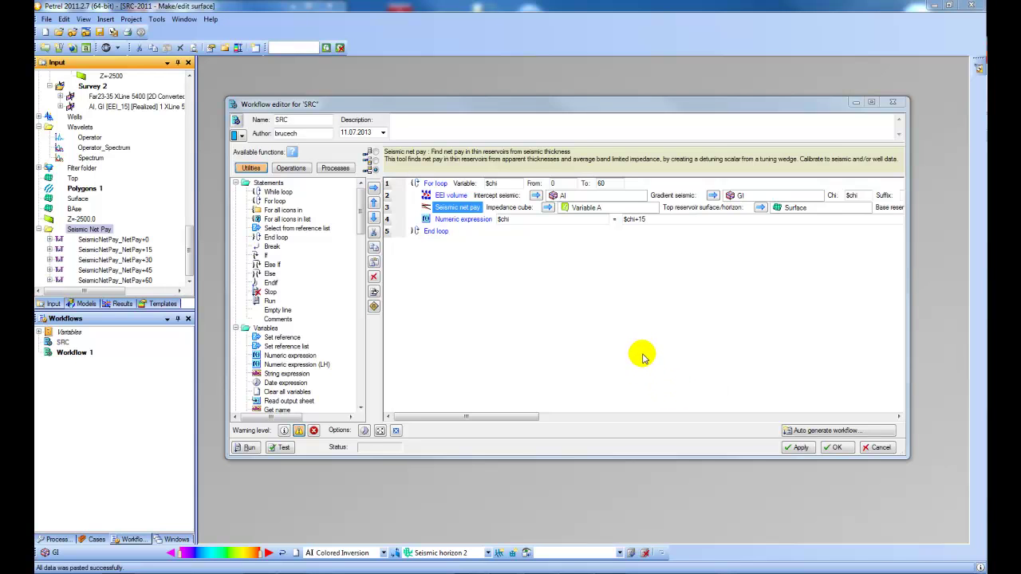
click(855, 102)
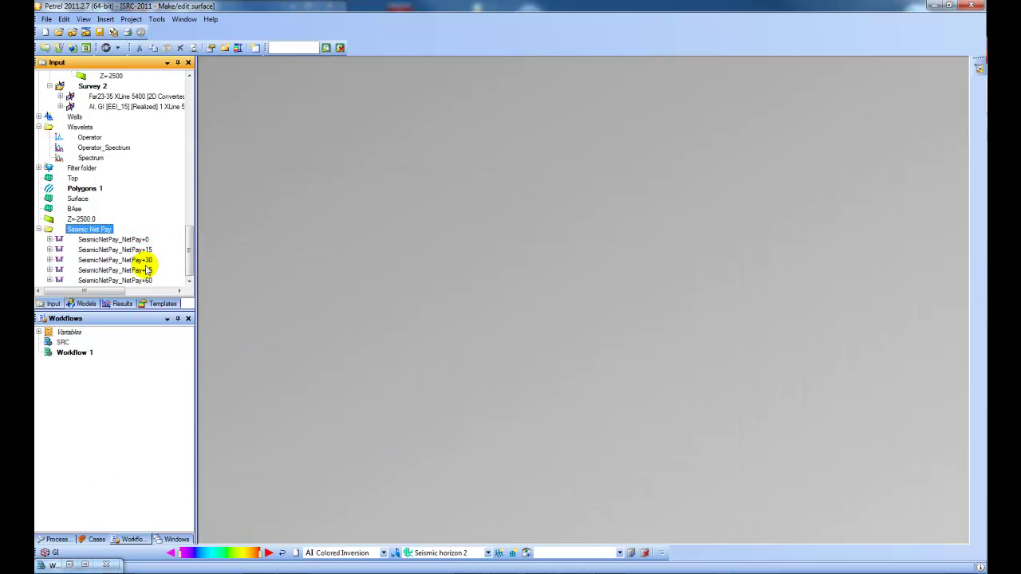
click(49, 240)
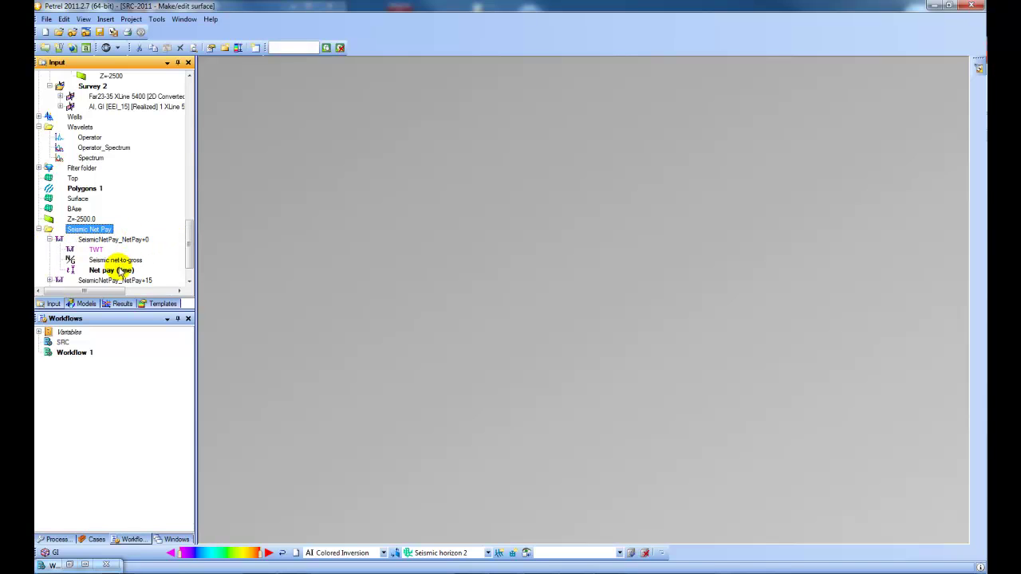
scroll(189, 247, down, 1)
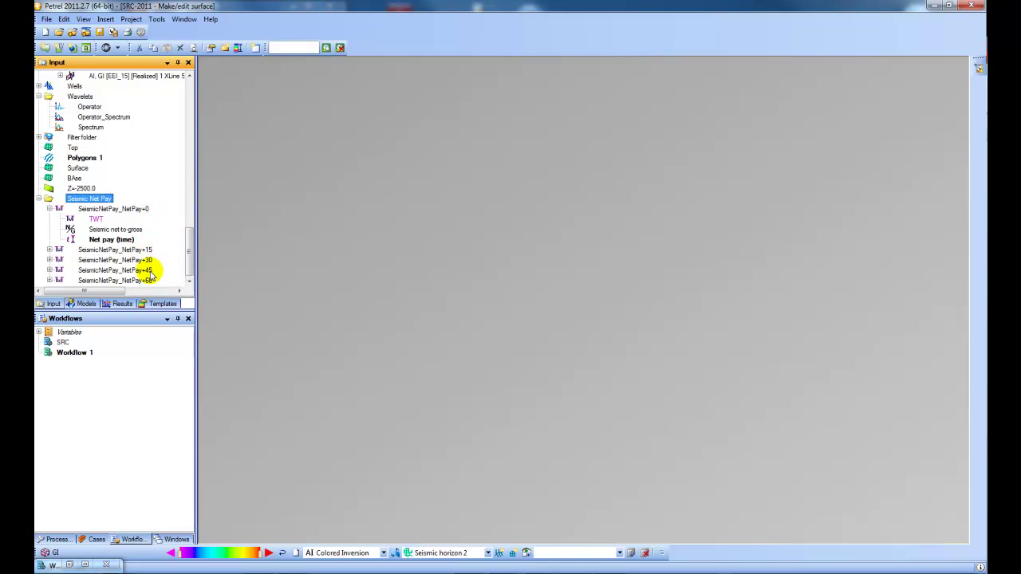
- Create four new 3D windows from the Window menu
click(184, 19)
click(201, 45)
click(186, 19)
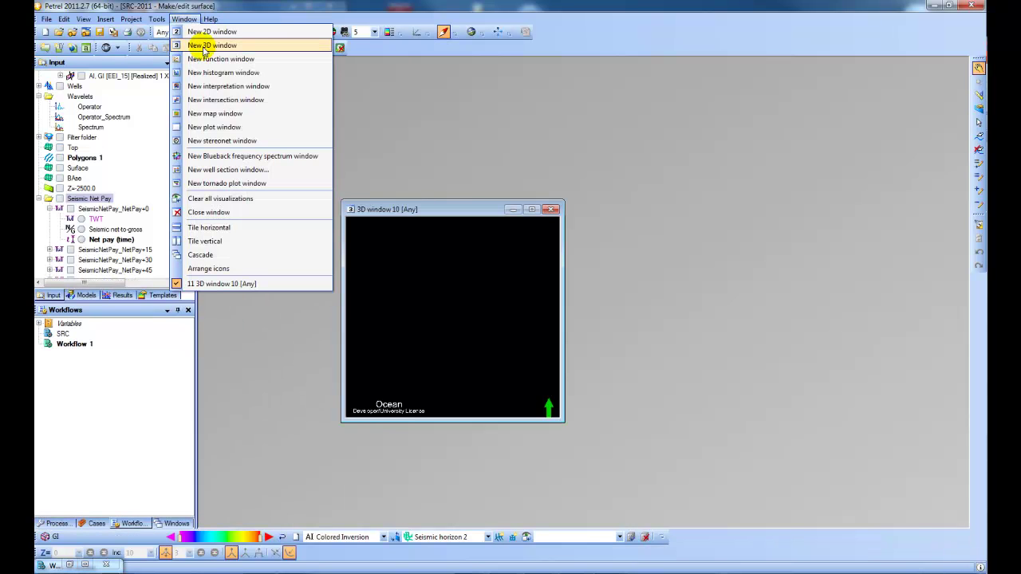
click(201, 44)
click(186, 19)
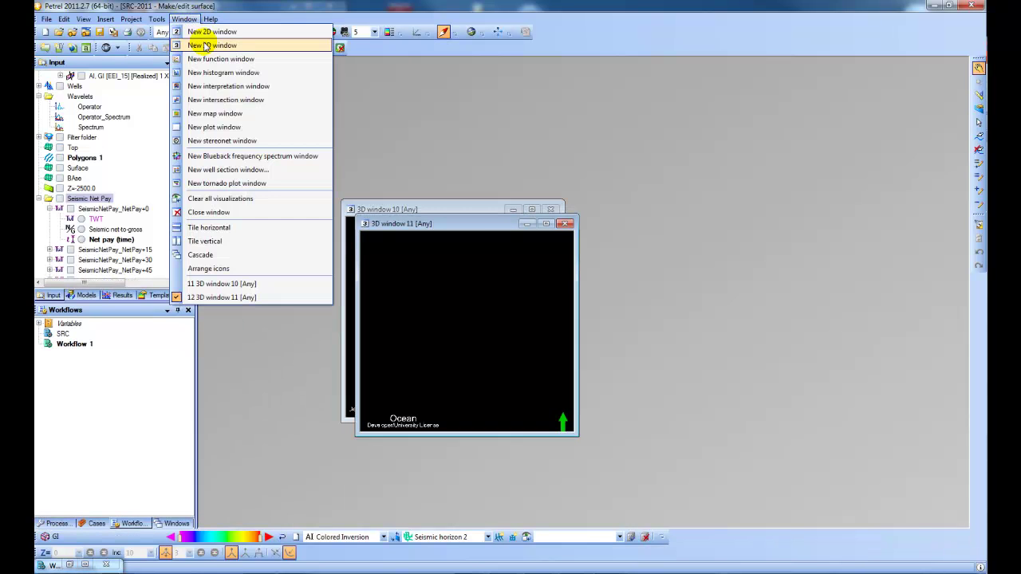
click(201, 45)
click(186, 19)
click(203, 45)
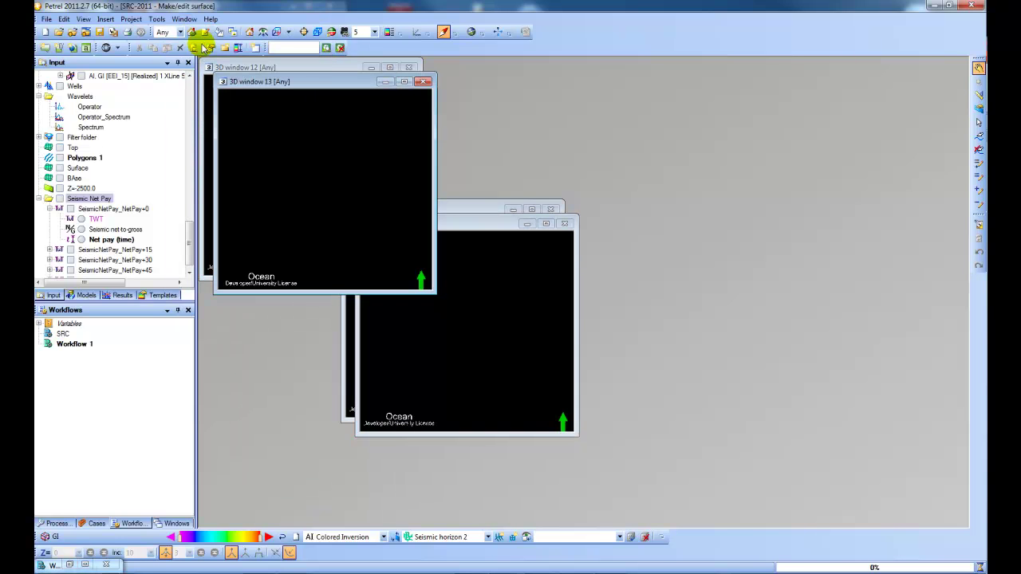
- Tile the windows horizontally, close 3D windows 11 and 12, then tile vertically
click(184, 19)
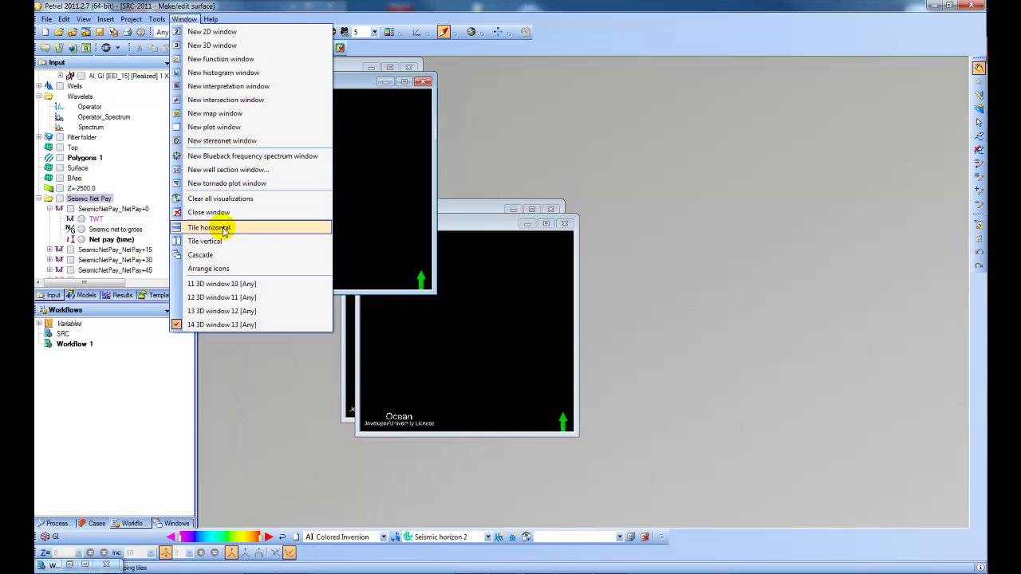
click(217, 229)
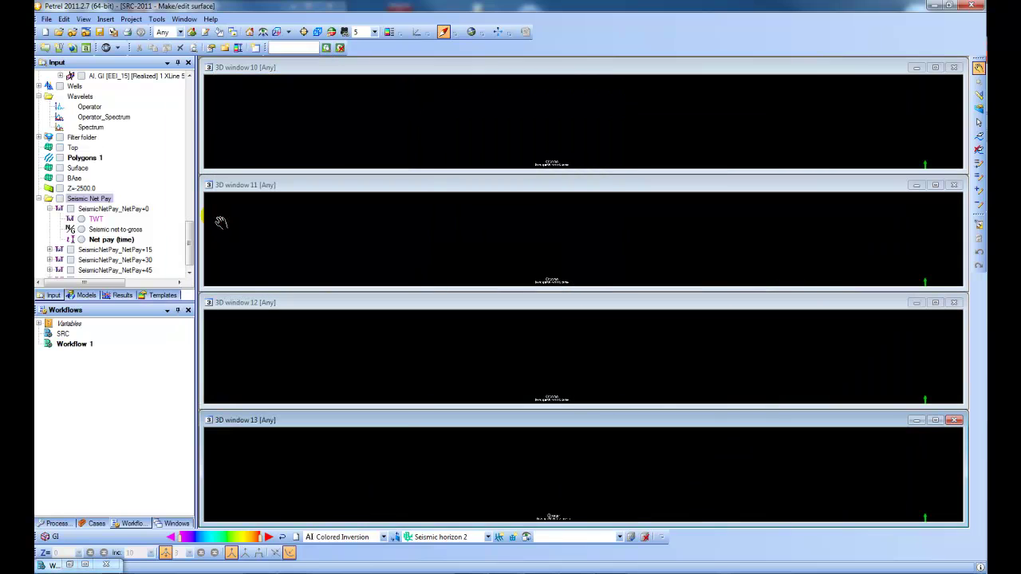
click(953, 184)
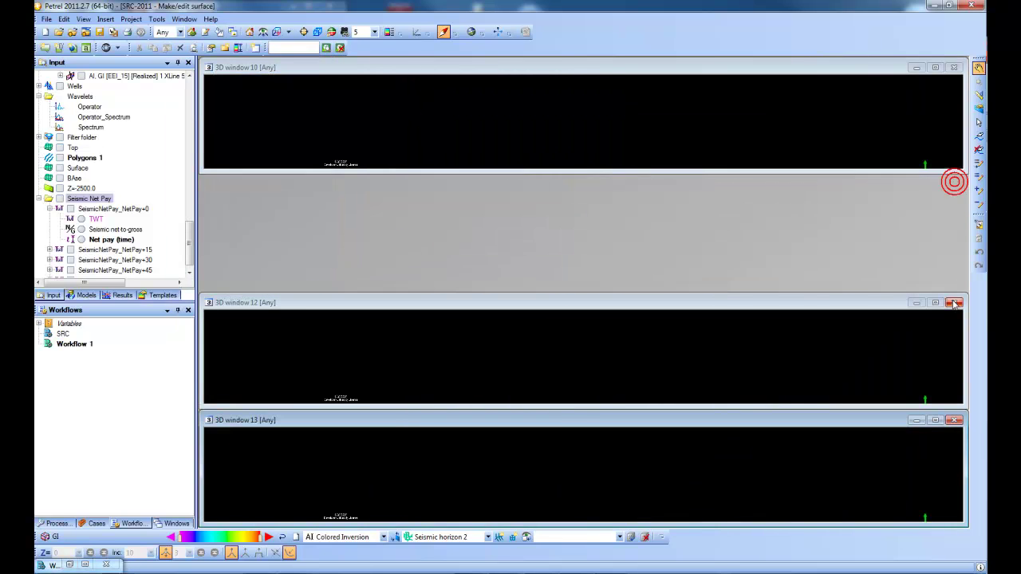
click(954, 303)
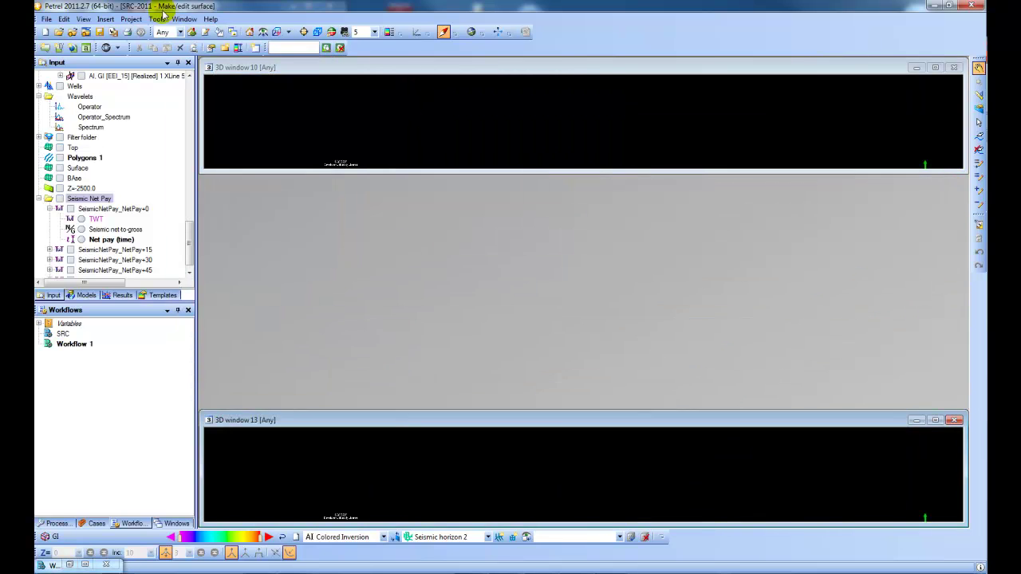
click(185, 18)
click(228, 242)
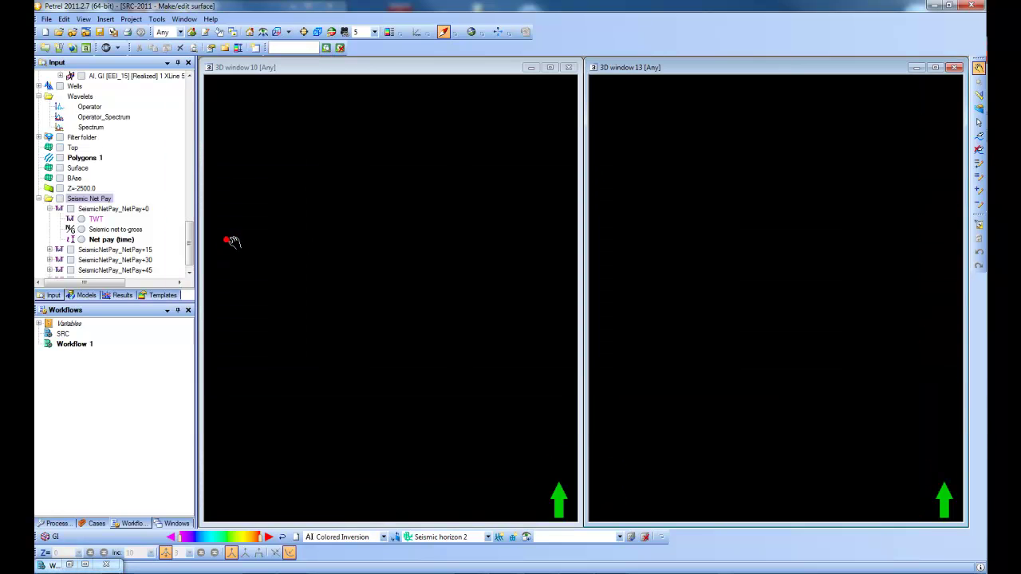
- Display the NetPay+0 net-to-gross map in window 13 and NetPay+15 in window 10
scroll(191, 232, down, 1)
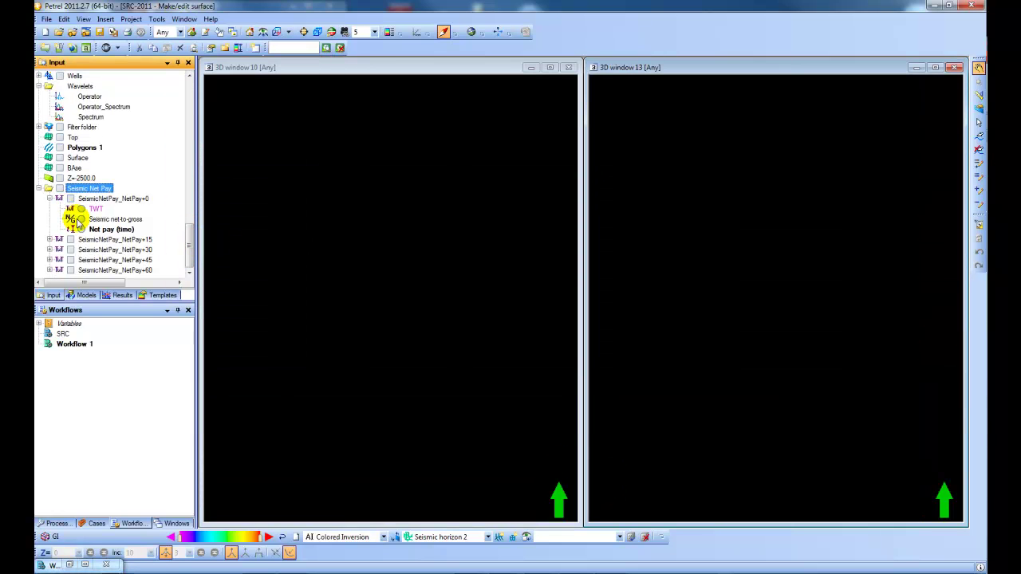
click(79, 218)
mouse_move(800, 373)
mouse_down()
mouse_move(800, 354)
mouse_move(803, 369)
mouse_up()
click(349, 298)
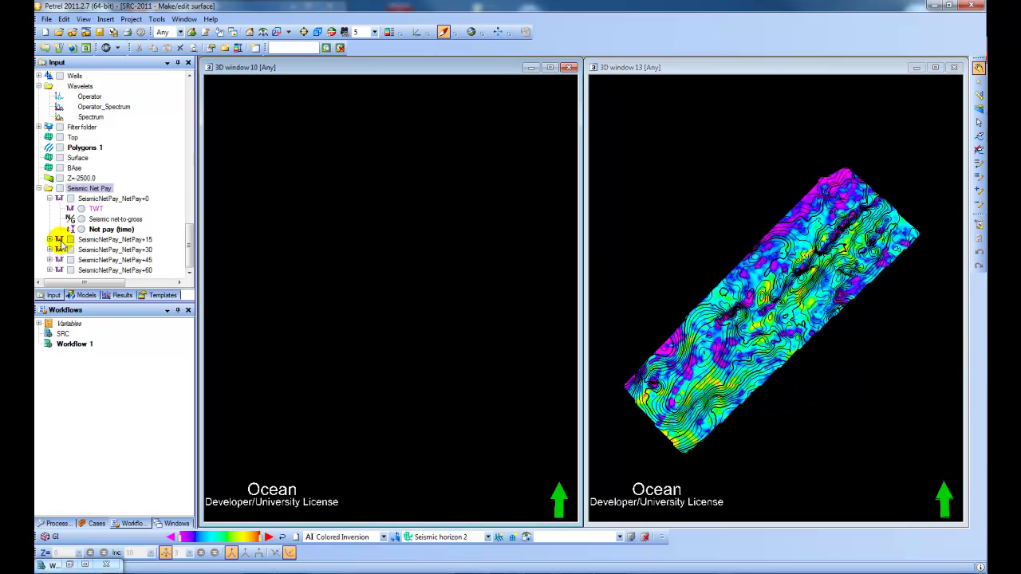
click(49, 239)
click(81, 260)
scroll(344, 269, up, 5)
scroll(678, 256, up, 2)
click(557, 279)
- Adjust the color tables of the NetPay+15 and NetPay+0 net-to-gross maps and select SRC
click(116, 260)
click(237, 50)
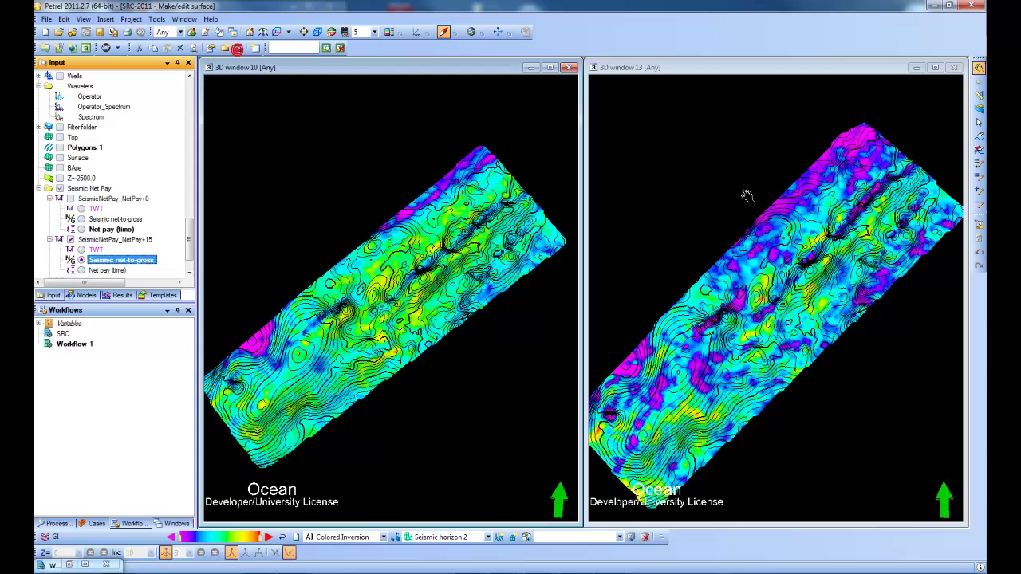
click(117, 218)
click(237, 47)
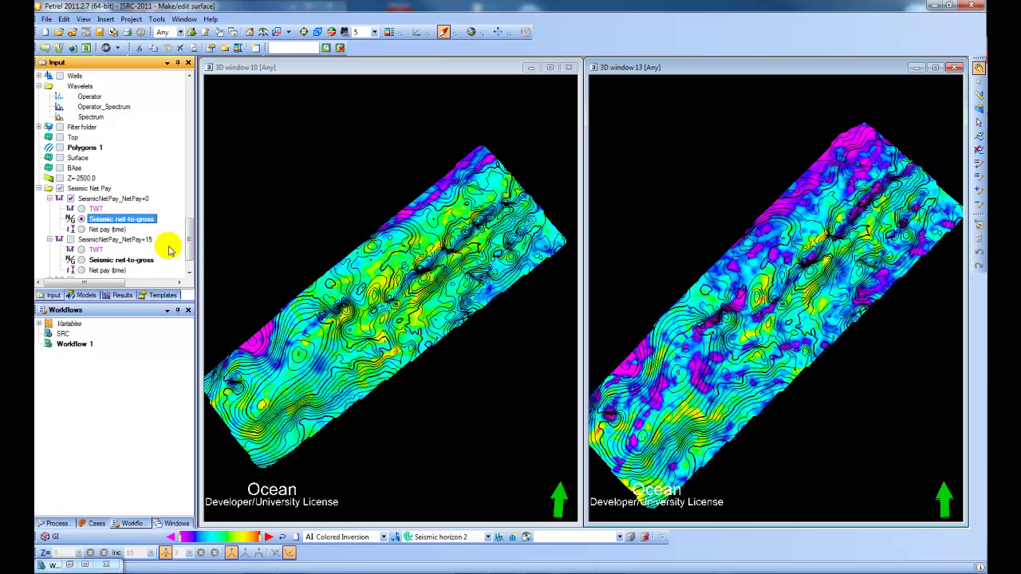
click(64, 333)
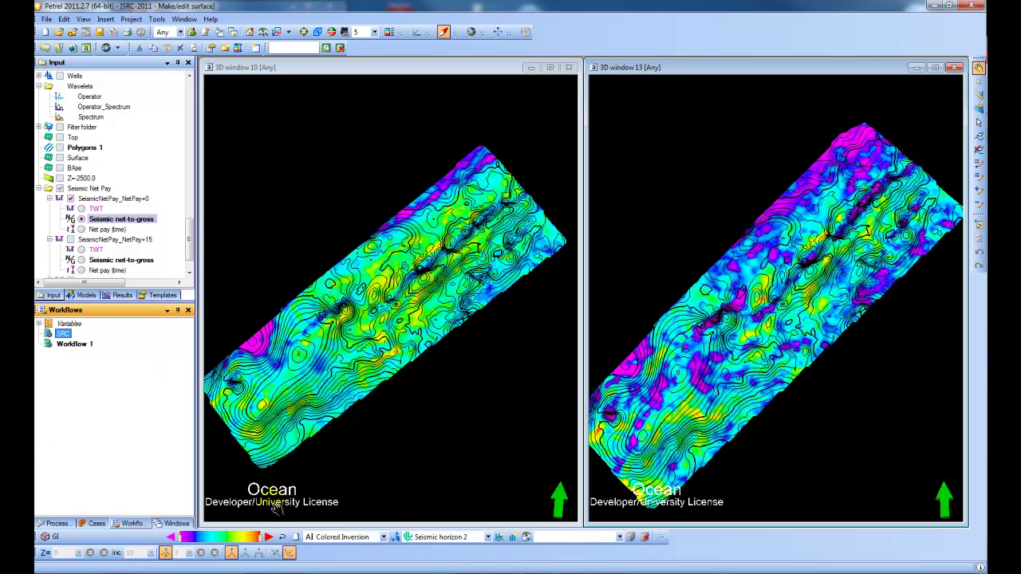
- Open the SRC workflow editor, widen it, and open its Seismic net pay step settings
double_click(63, 333)
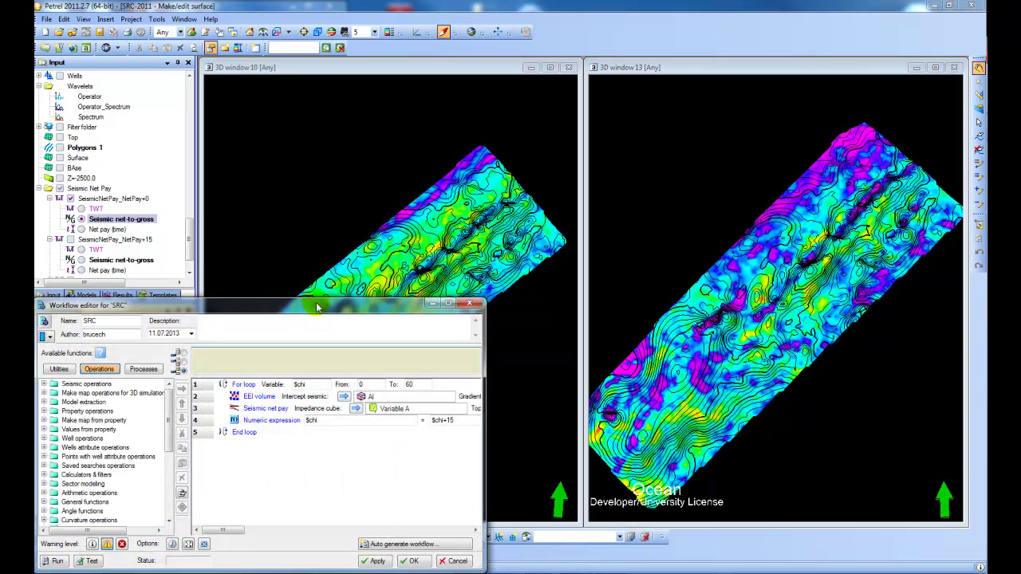
drag(321, 310, 461, 178)
drag(622, 291, 921, 291)
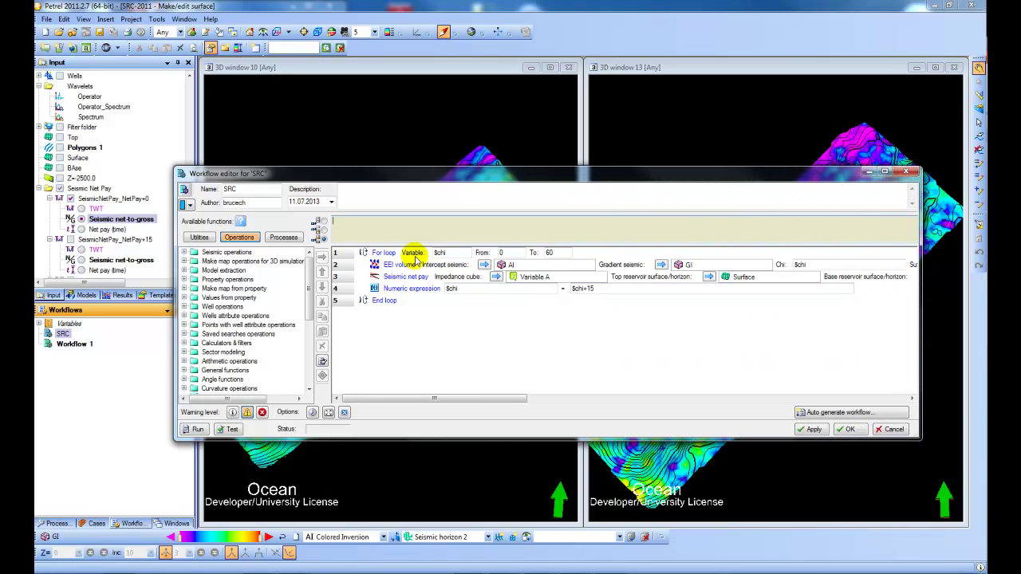
drag(270, 173, 333, 160)
click(121, 218)
scroll(128, 199, down, 1)
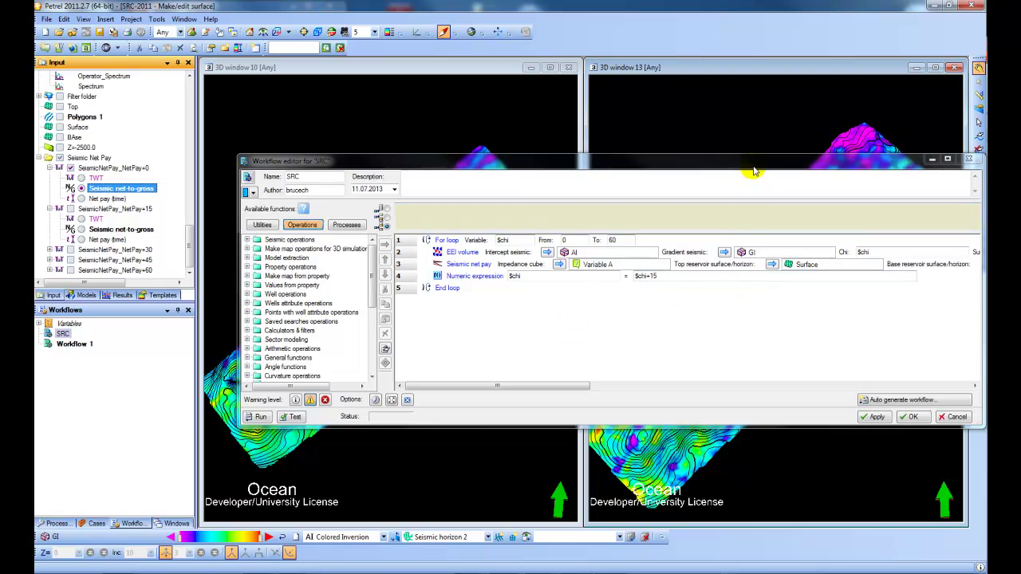
drag(797, 168, 750, 161)
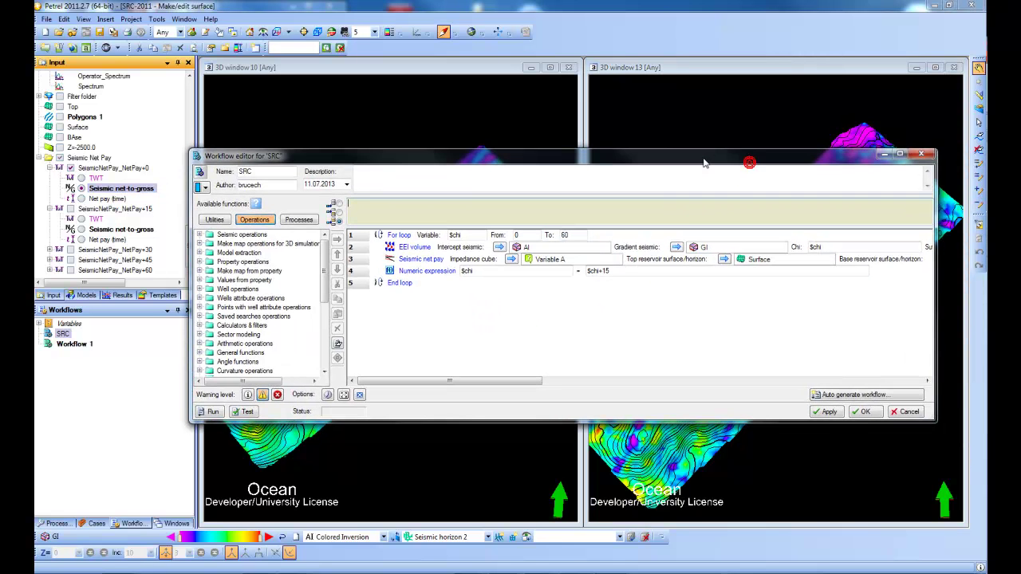
double_click(559, 260)
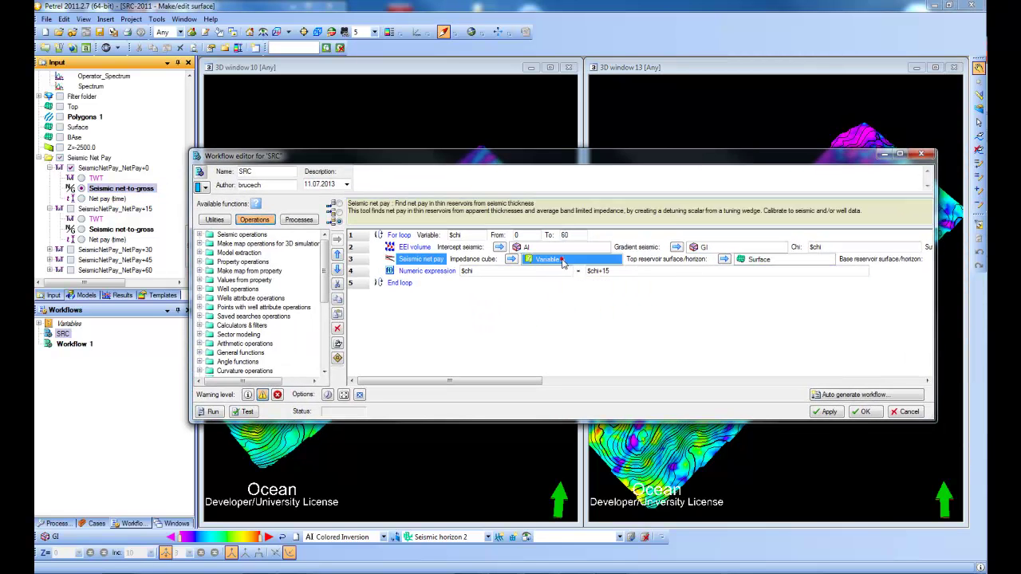
- Update the 25 Hz Ricker tuning wedge, then review the Calibration and Output settings
drag(414, 124, 496, 79)
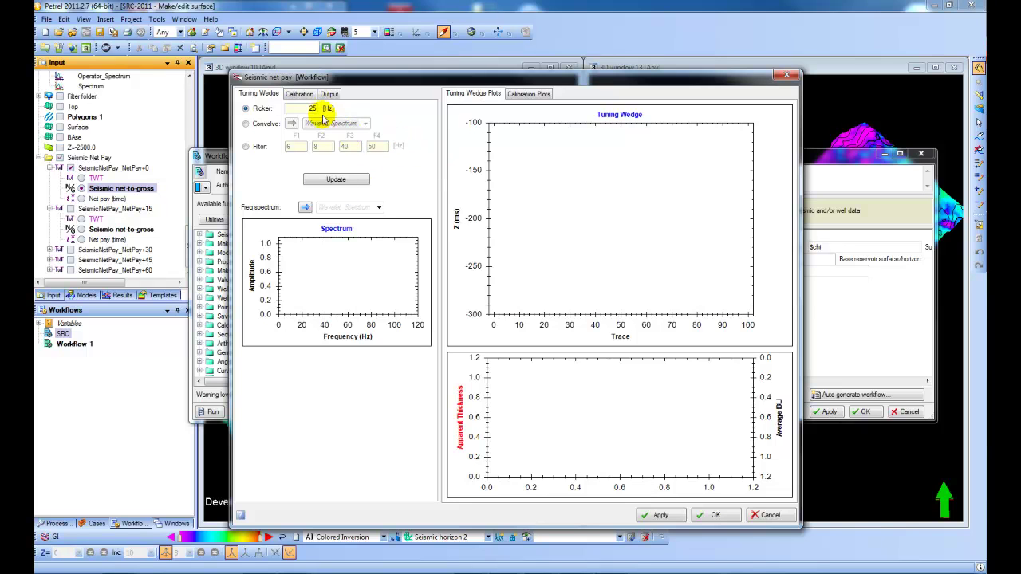
click(336, 179)
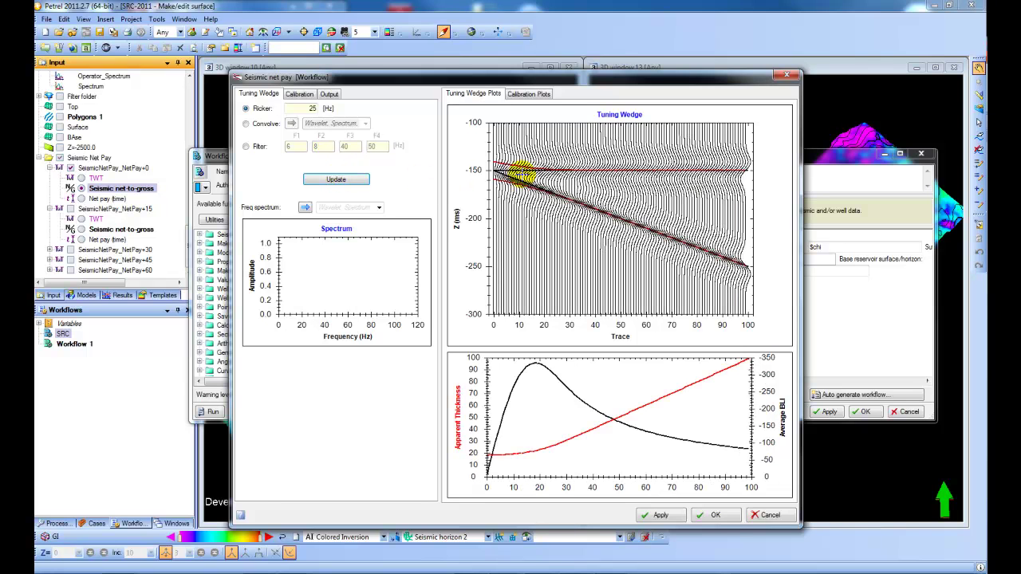
click(299, 93)
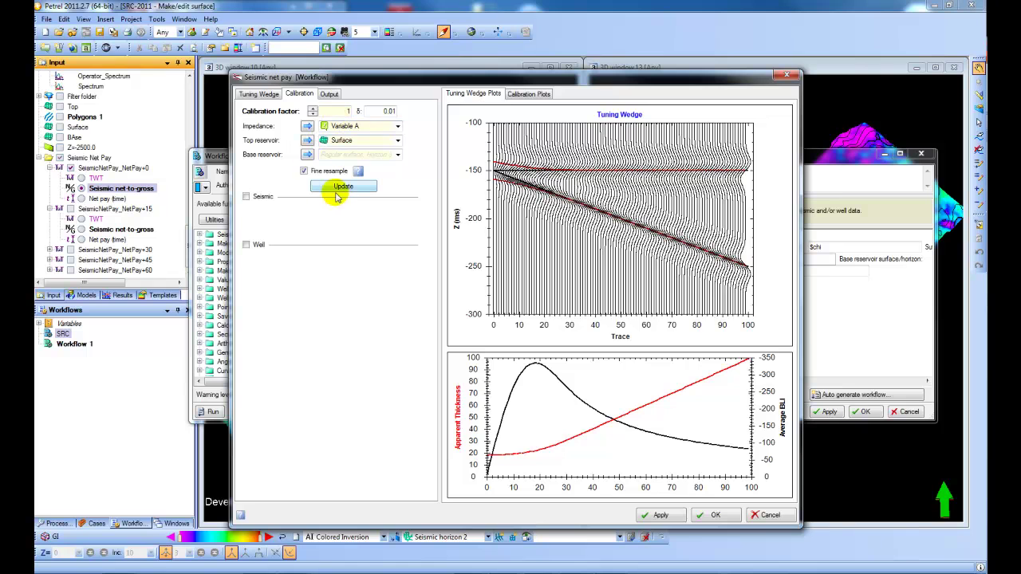
click(329, 94)
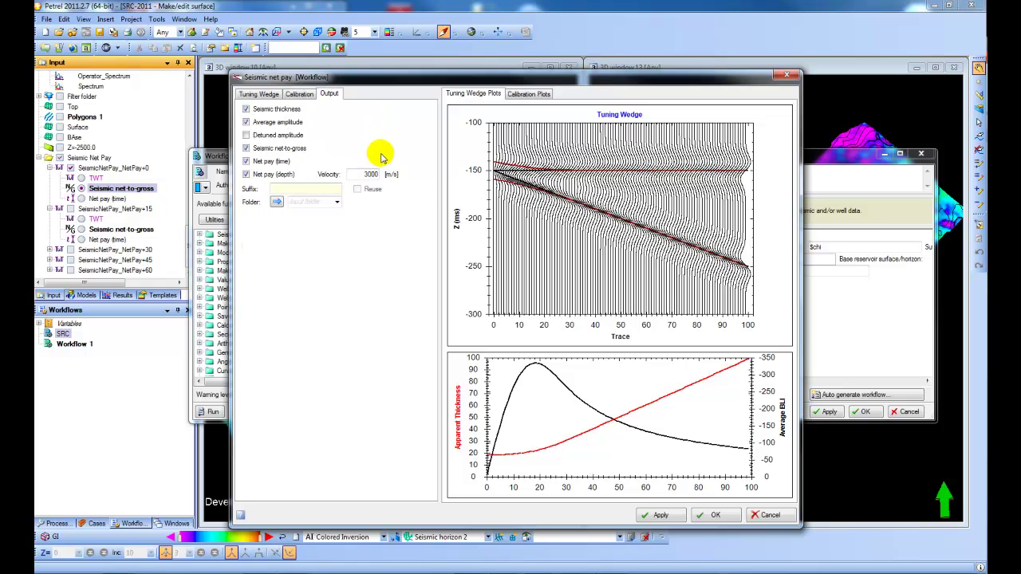